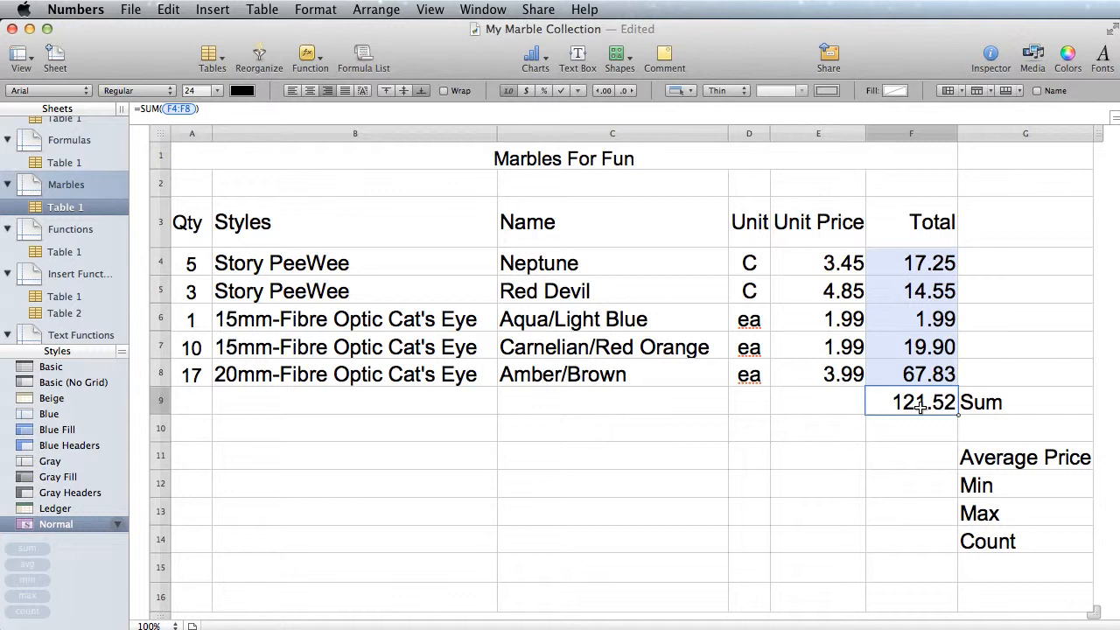
# Average the unit prices in E4:E8 and place the formula in F11 beside the Average Price label.
pyautogui.click(927, 452)
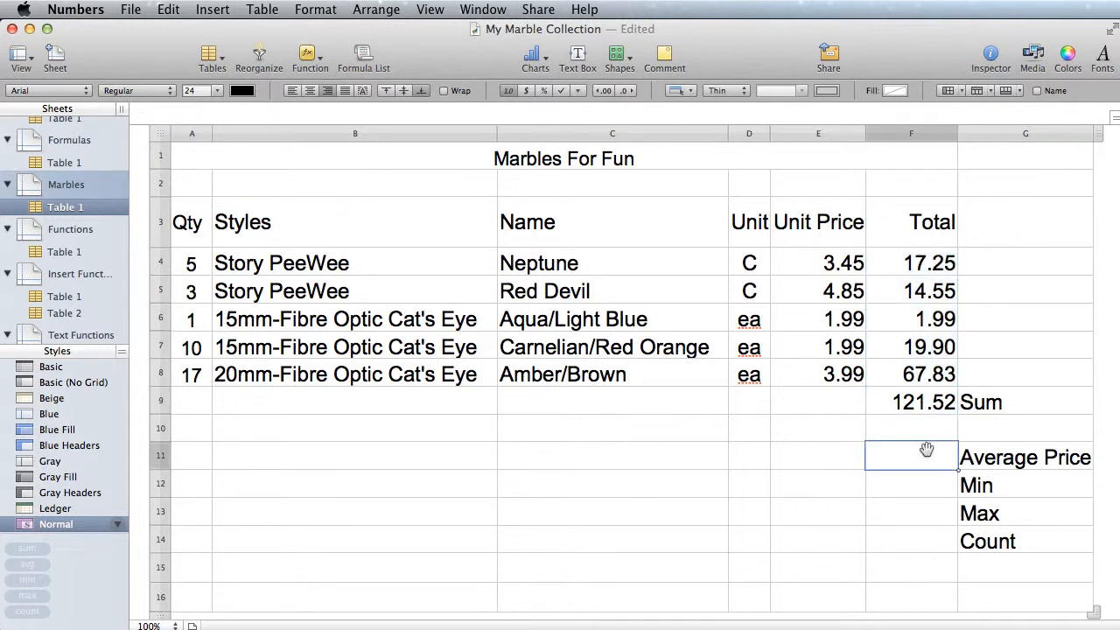
pyautogui.click(811, 255)
pyautogui.moveTo(810, 255); pyautogui.dragTo(815, 373)
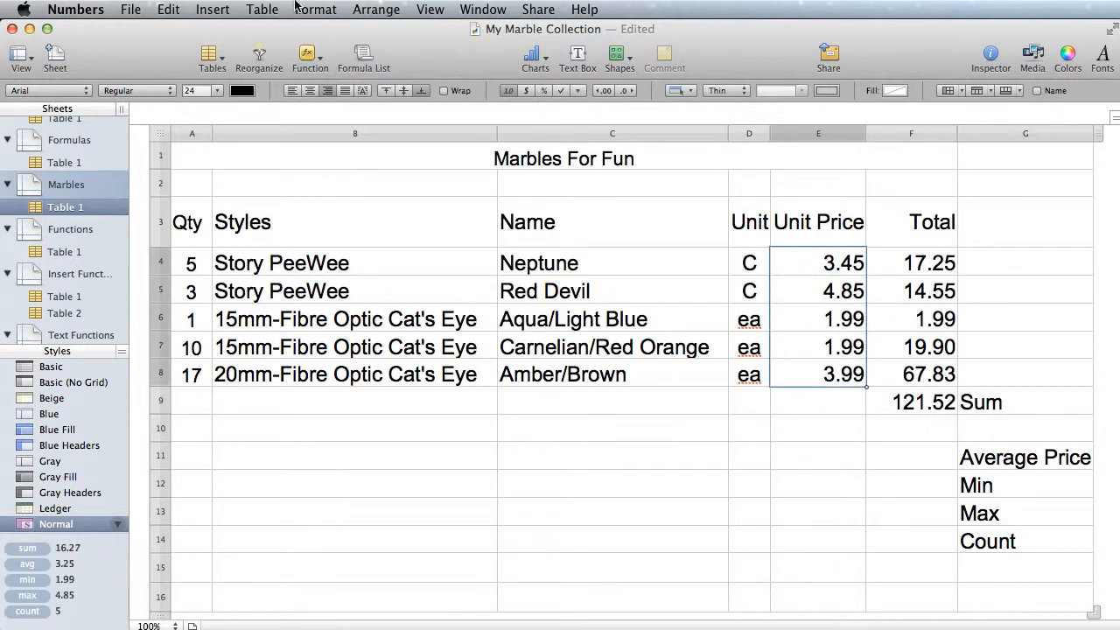
pyautogui.click(306, 55)
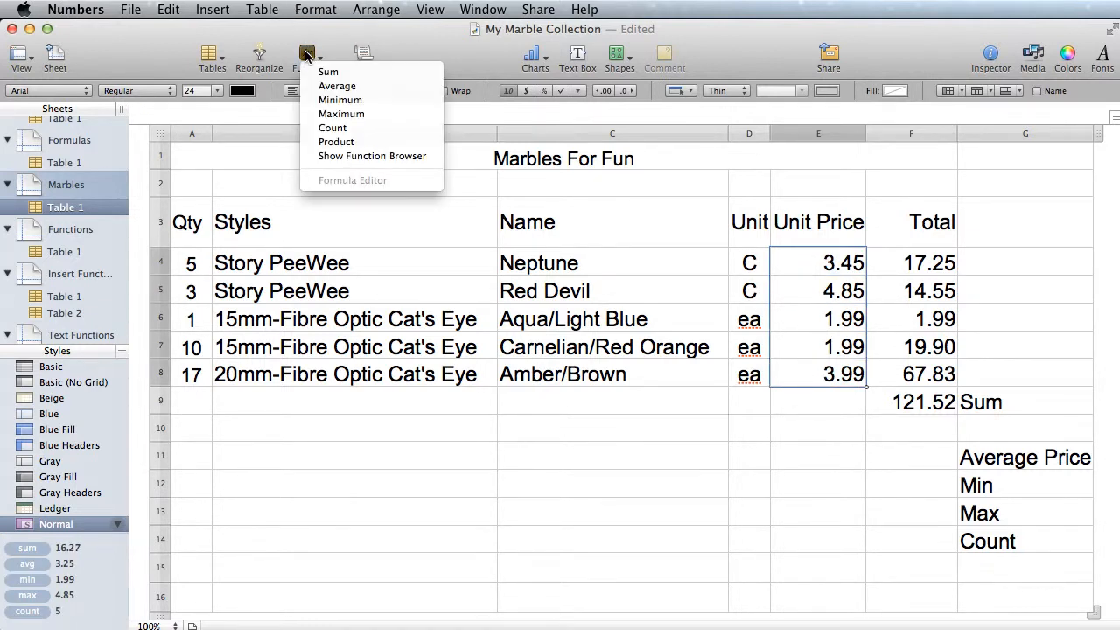
pyautogui.click(331, 87)
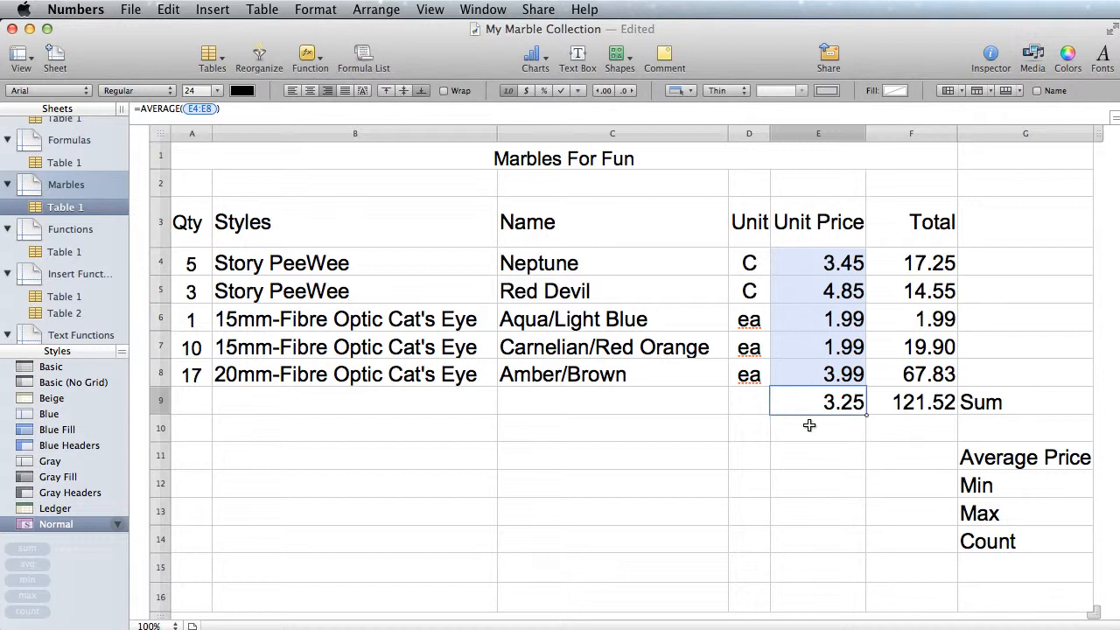
pyautogui.moveTo(810, 412); pyautogui.dragTo(913, 459)
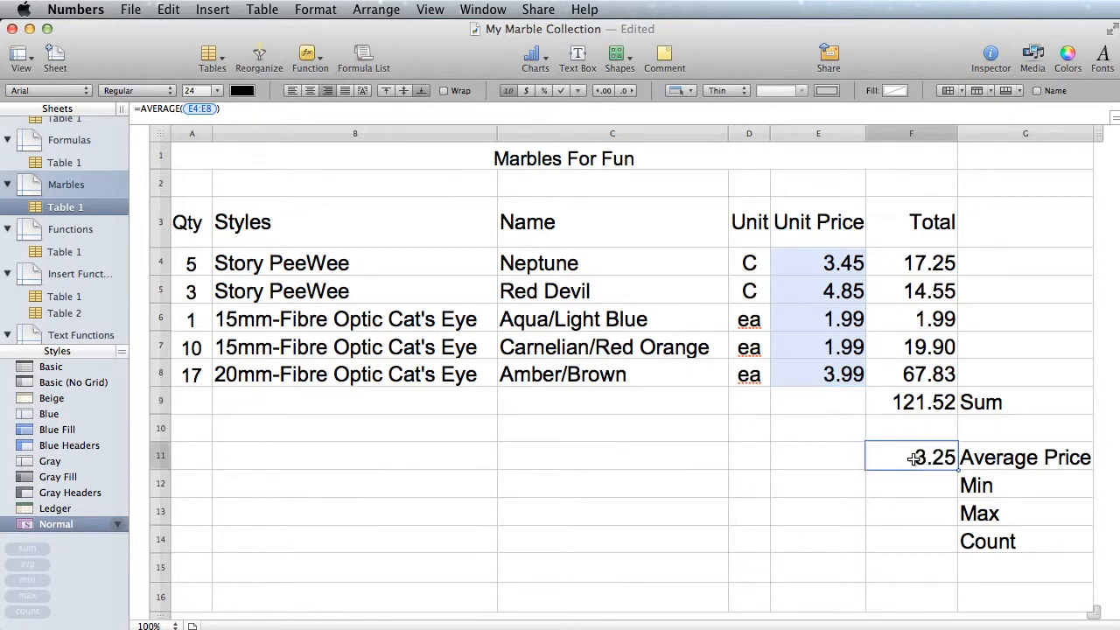
# Add a MIN formula for the unit prices E4:E8 in F12 beside the Min label.
pyautogui.click(926, 485)
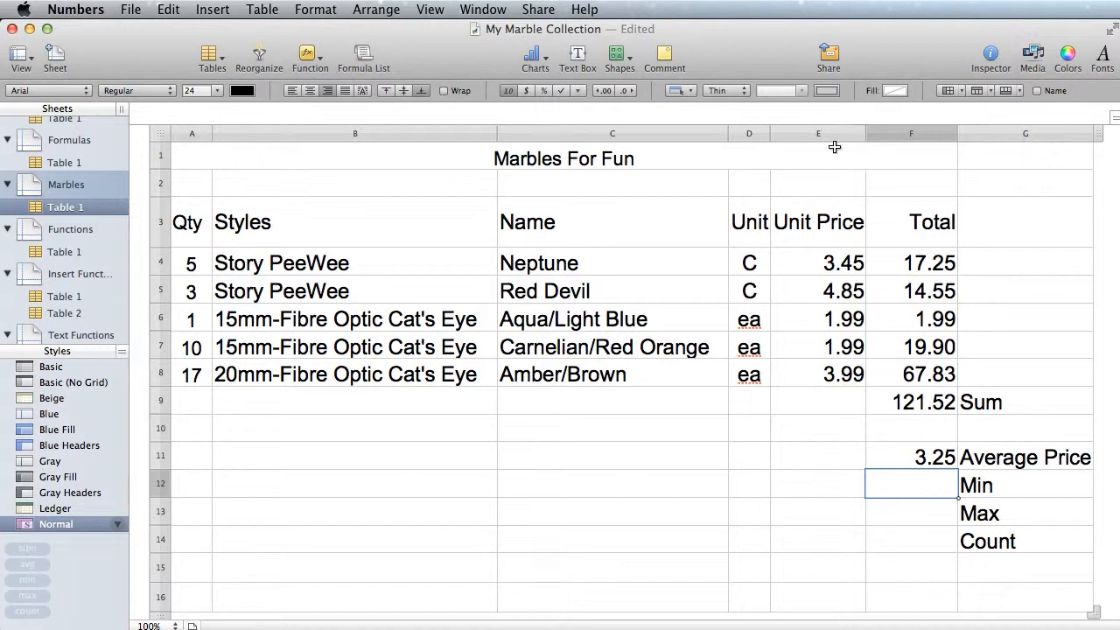
pyautogui.click(825, 264)
pyautogui.moveTo(825, 289); pyautogui.dragTo(824, 375)
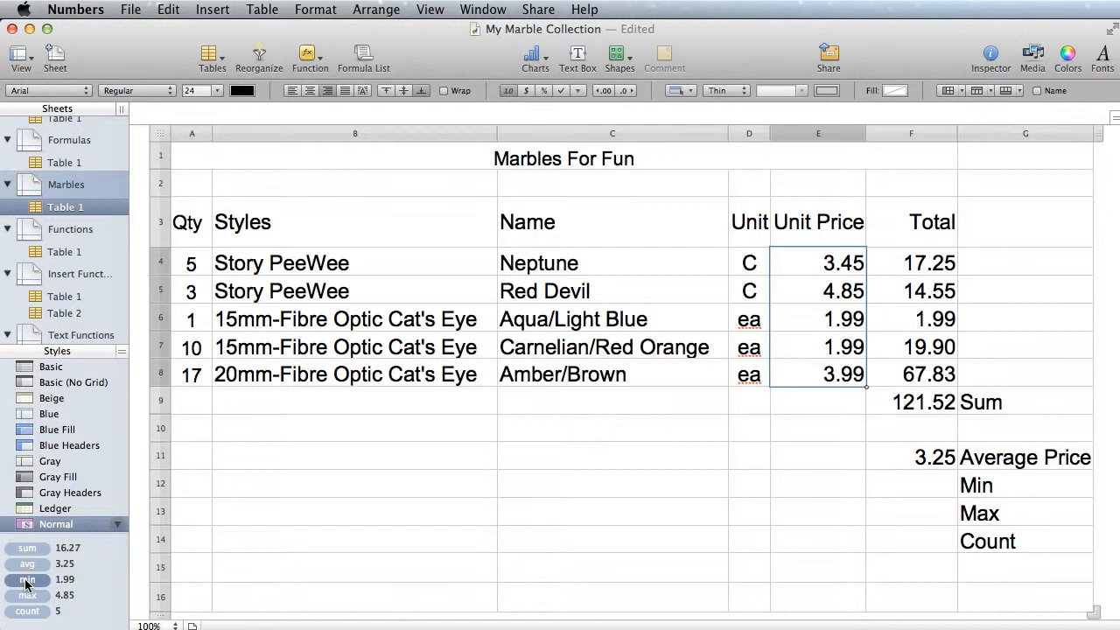
pyautogui.moveTo(27, 583); pyautogui.dragTo(878, 483)
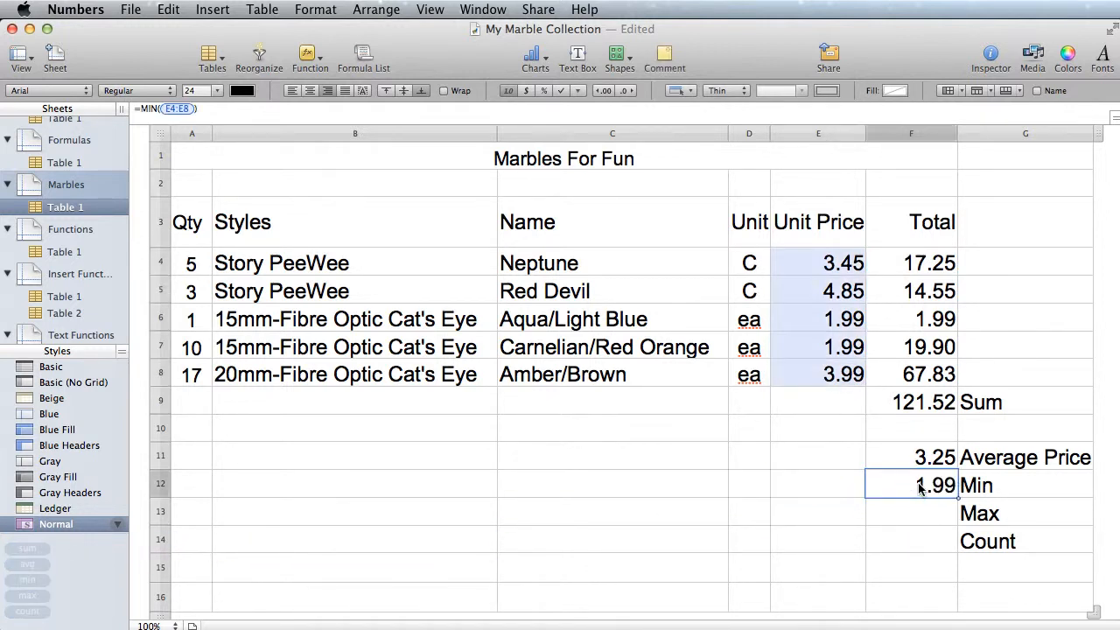
# Add a MAX formula for the unit prices E4:E8 in F13 beside the Max label.
pyautogui.click(914, 510)
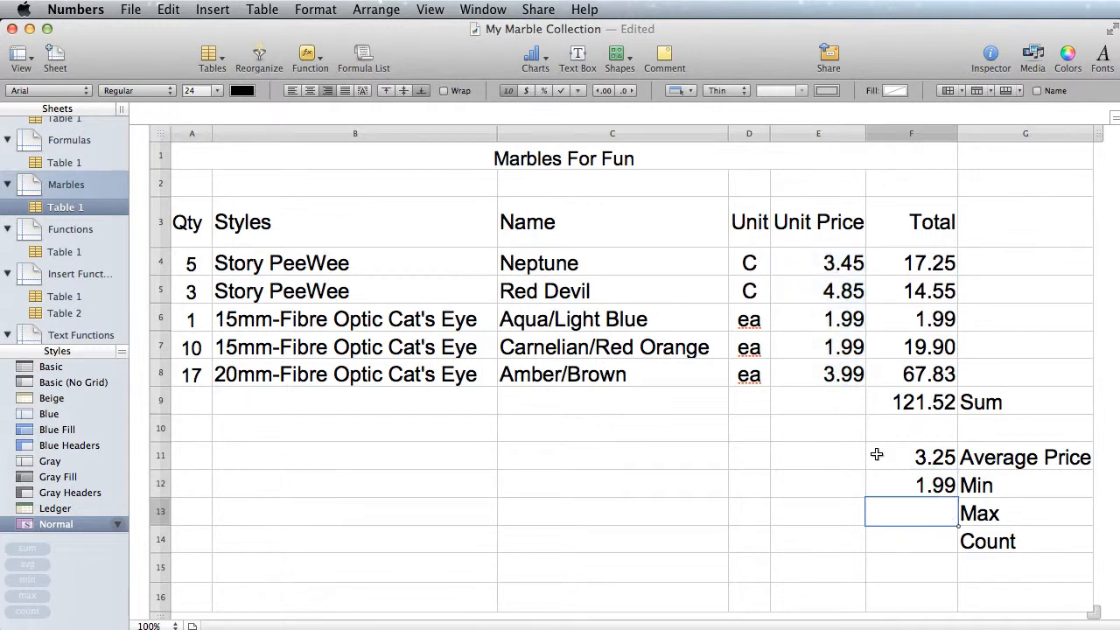
pyautogui.moveTo(826, 264); pyautogui.dragTo(820, 378)
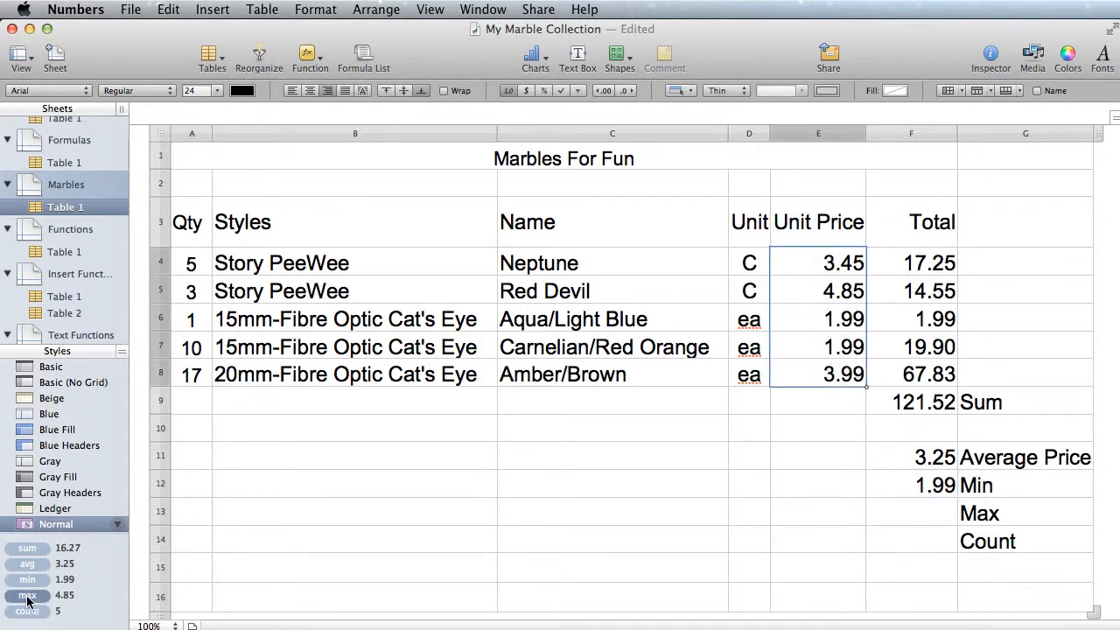
pyautogui.moveTo(27, 599); pyautogui.dragTo(917, 517)
# Add a COUNT formula for the range A3:F8 in F14 beside the Count label.
pyautogui.press('Return')
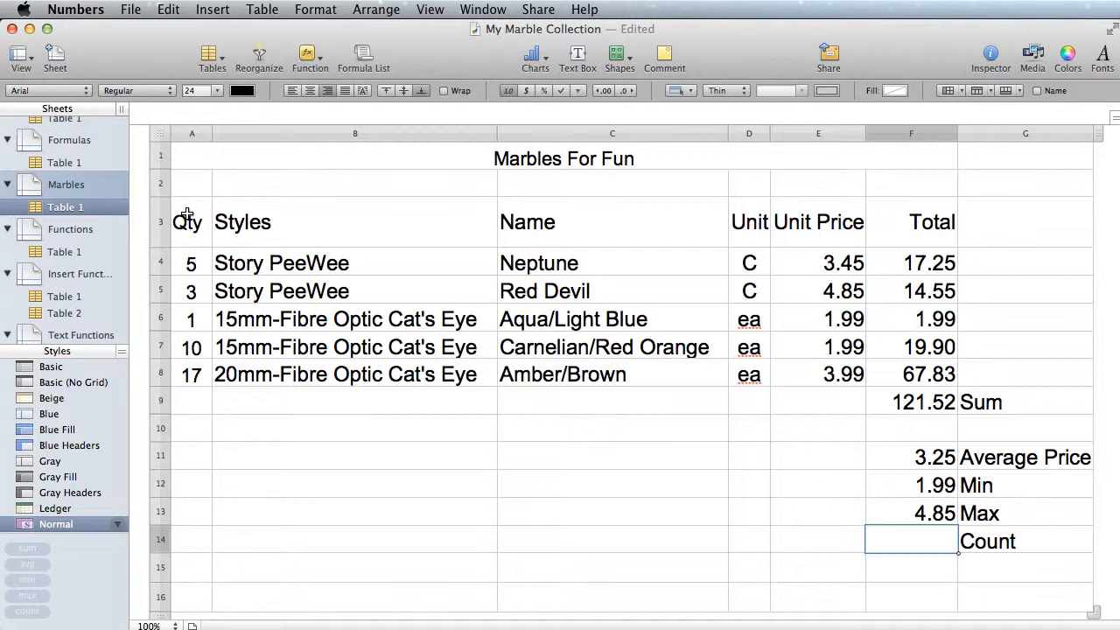
pyautogui.moveTo(187, 215); pyautogui.dragTo(922, 373)
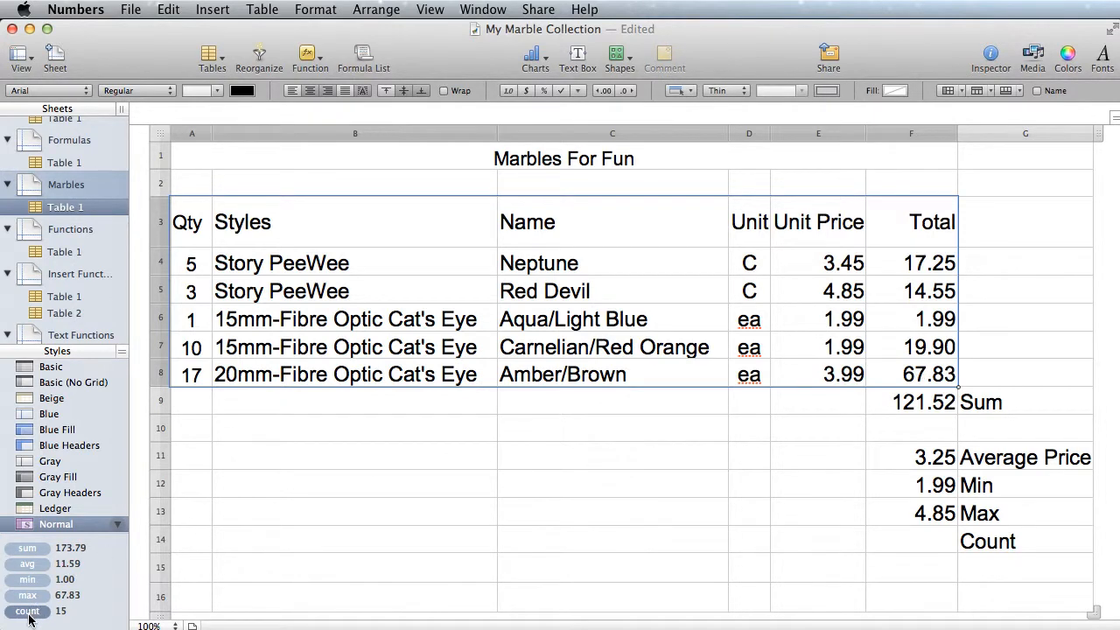
pyautogui.moveTo(28, 617); pyautogui.dragTo(915, 545)
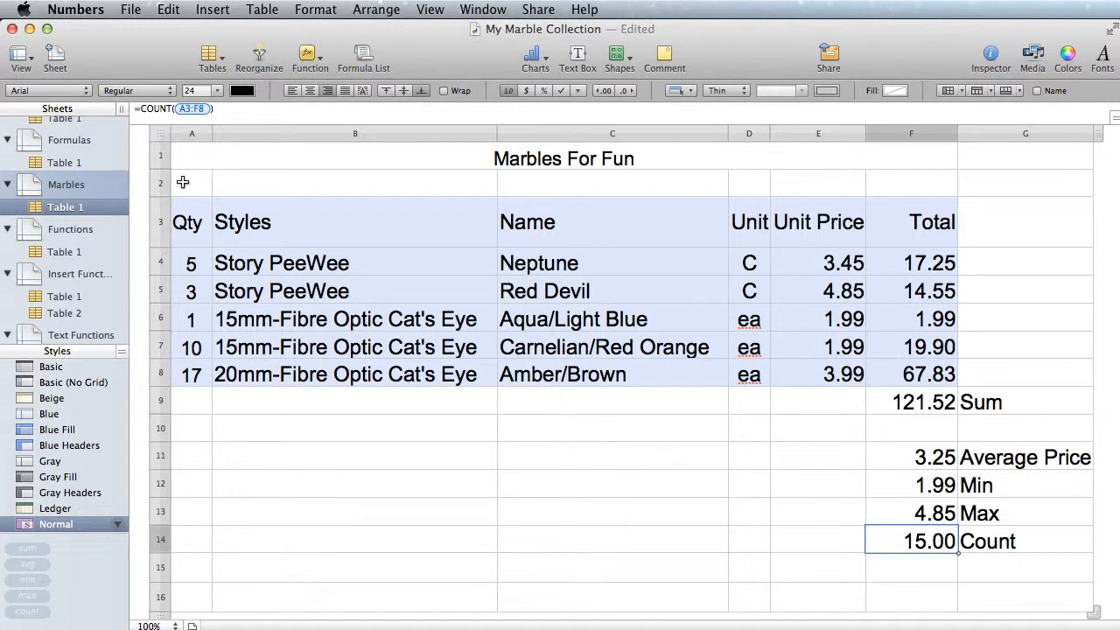
# Check the number of numeric entries in the Qty, Unit Price and Total columns, rows 4 to 8.
pyautogui.click(182, 267)
pyautogui.moveTo(182, 267); pyautogui.dragTo(186, 372)
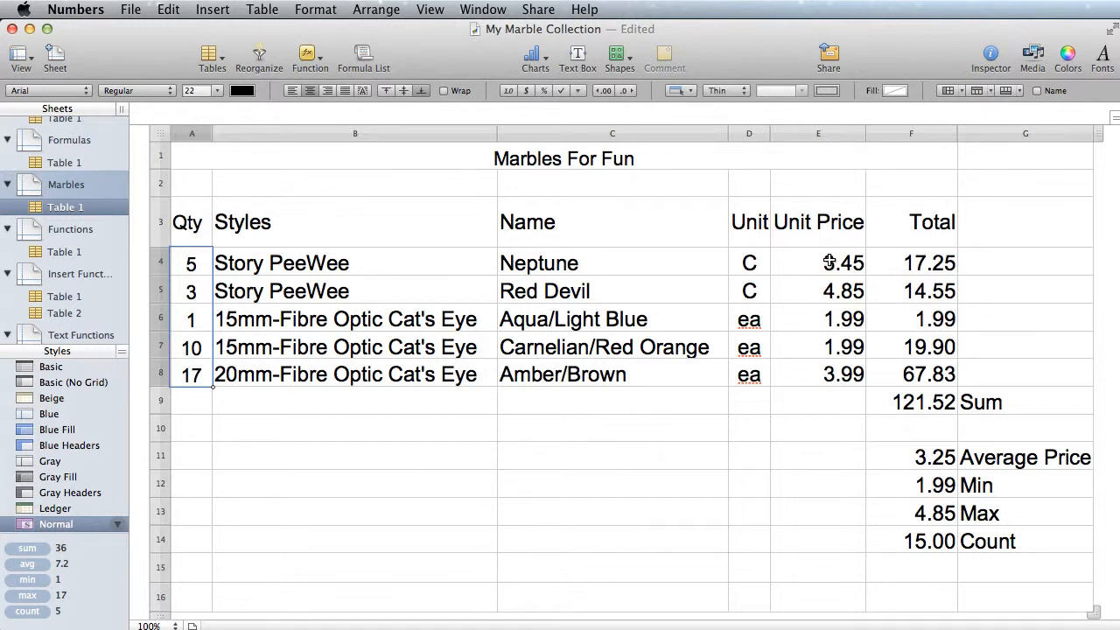
pyautogui.moveTo(793, 263); pyautogui.dragTo(795, 375)
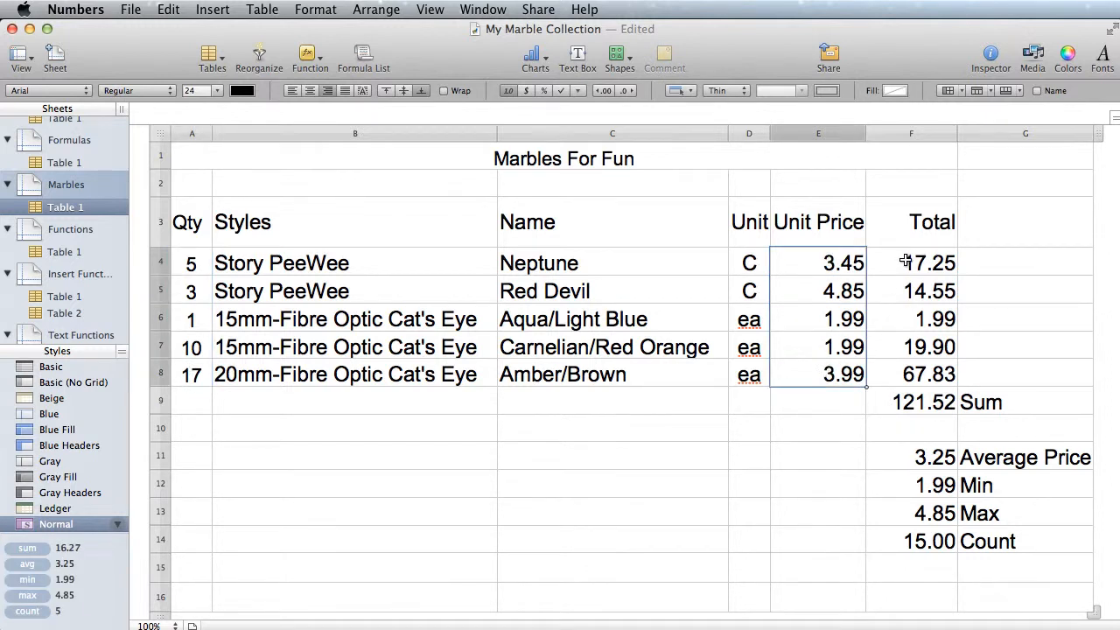
pyautogui.moveTo(904, 263); pyautogui.dragTo(907, 377)
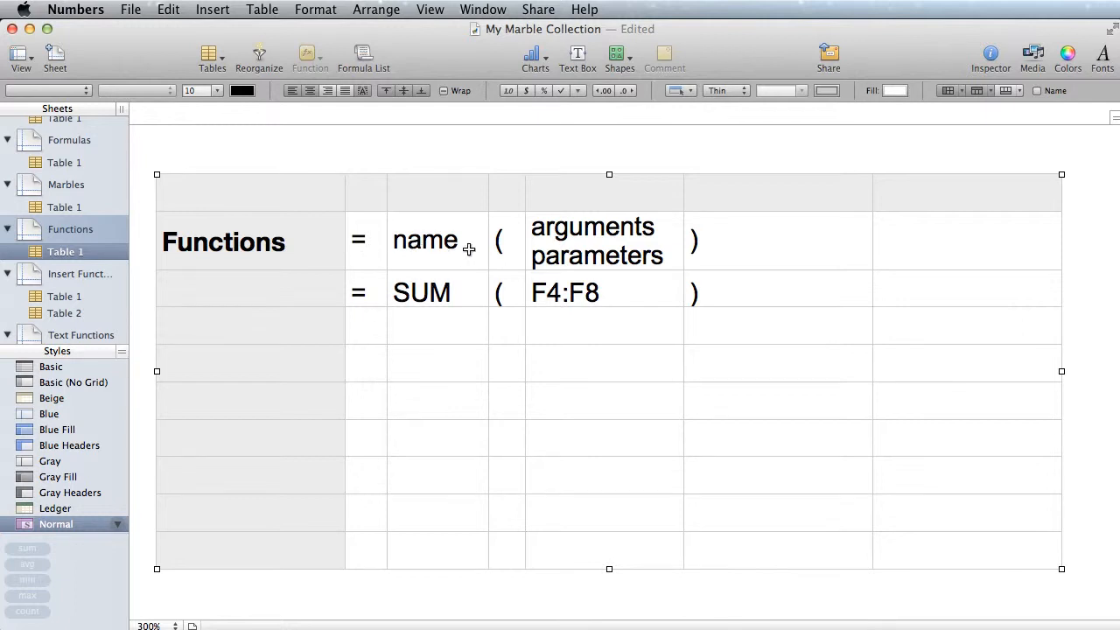
# Examine the parts of a function on the Functions sheet: the general syntax in row 2 and the SUM example in row 3.
pyautogui.click(497, 243)
pyautogui.click(708, 239)
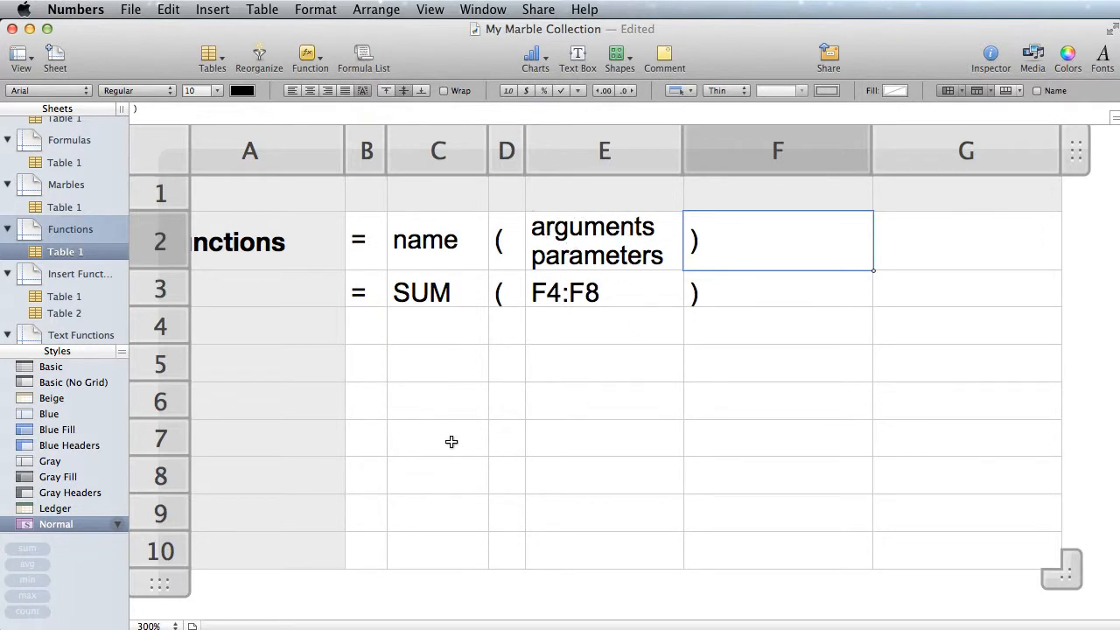
pyautogui.click(357, 292)
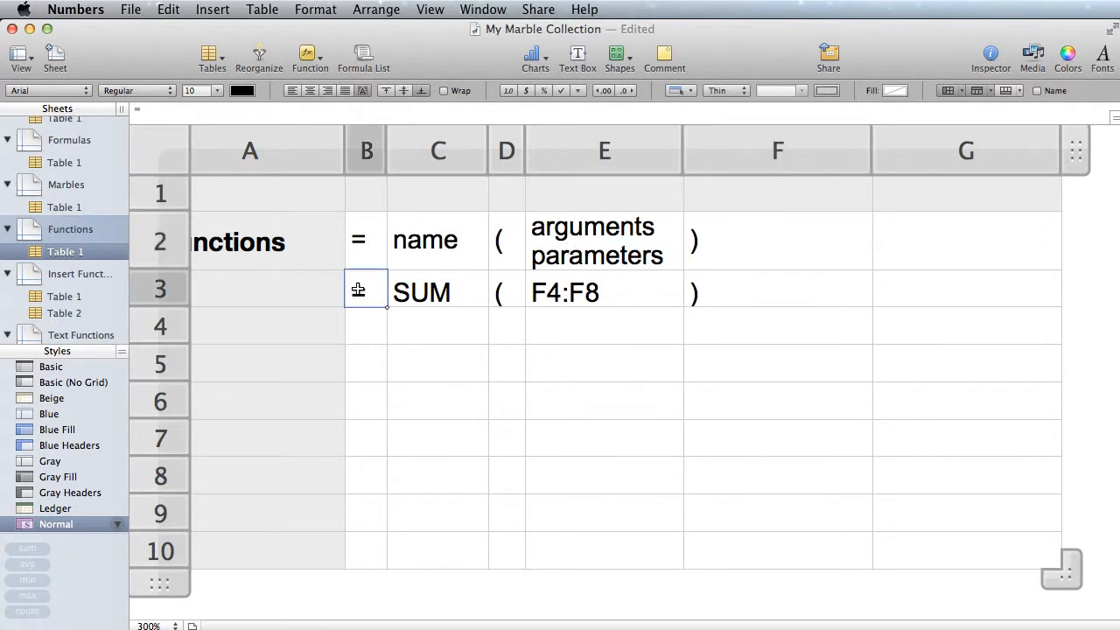
pyautogui.click(413, 292)
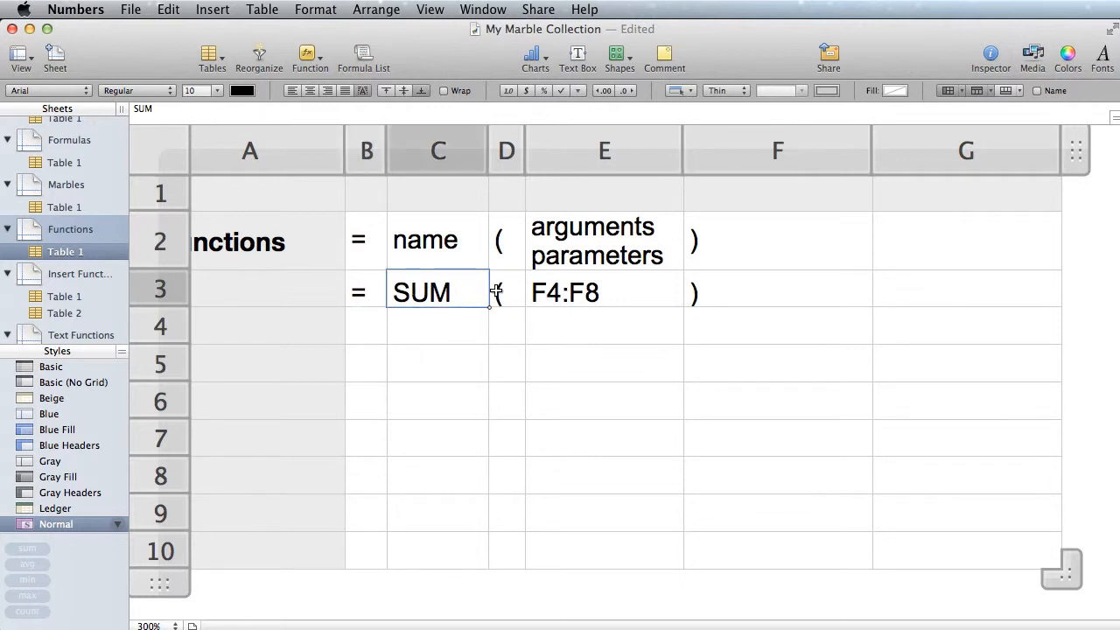
pyautogui.click(499, 292)
pyautogui.click(563, 292)
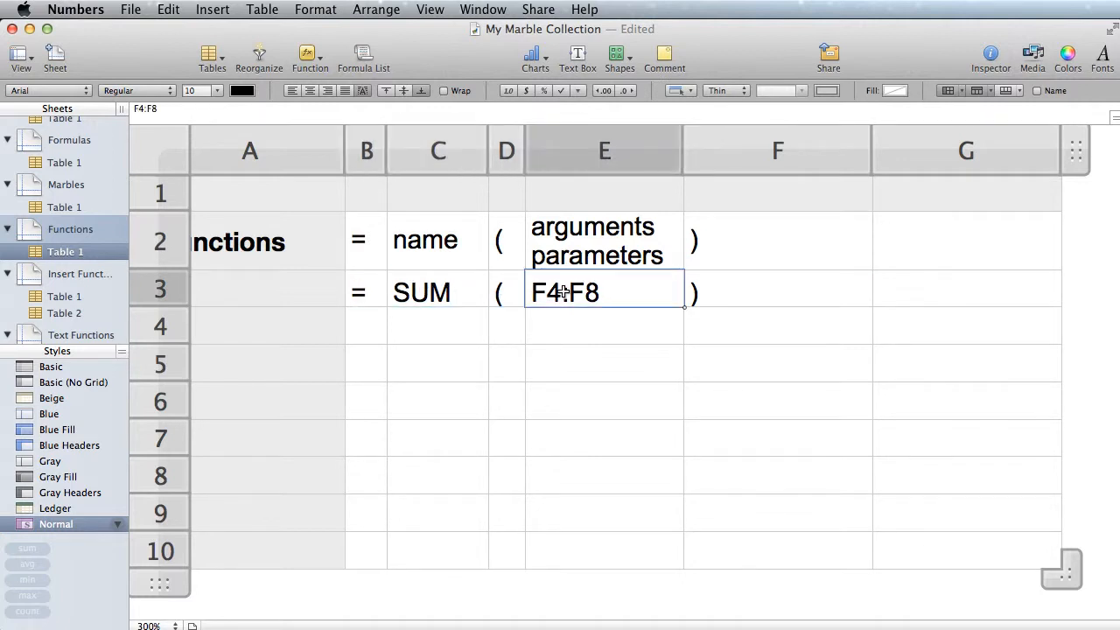
pyautogui.click(702, 292)
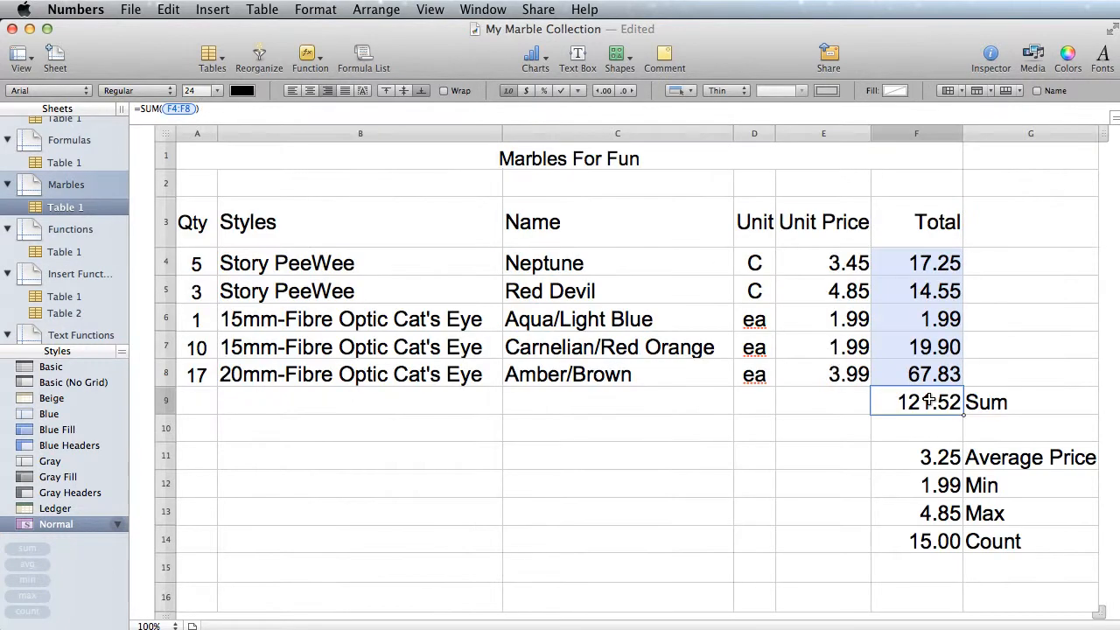
# Inspect the formulas behind the Sum and Average Price results on the Marbles sheet without changing them.
pyautogui.doubleClick(929, 402)
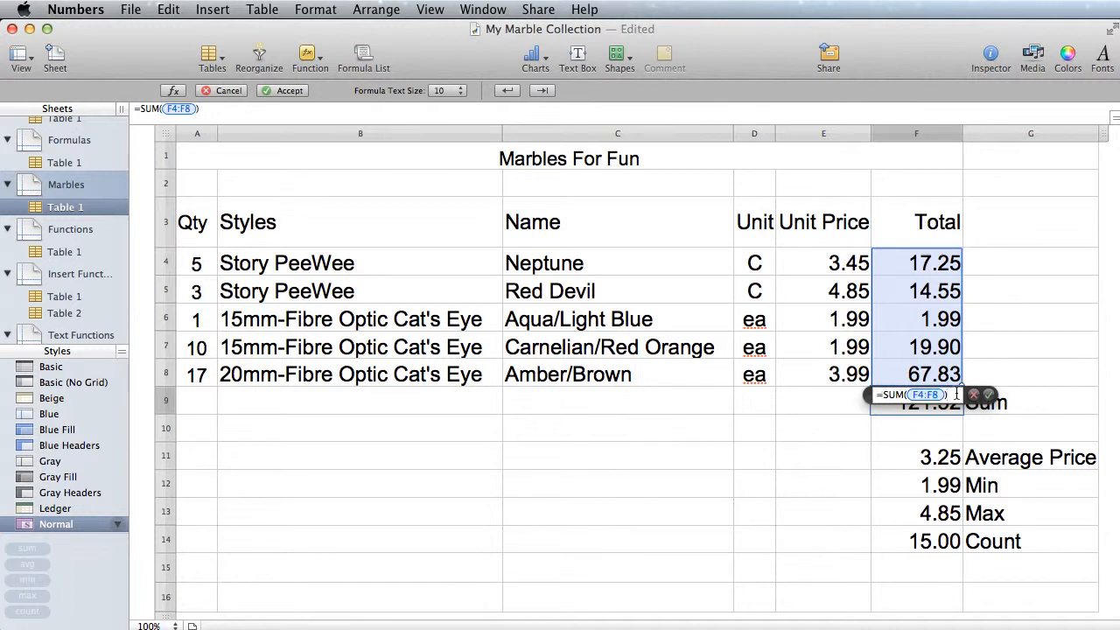
pyautogui.press('Return')
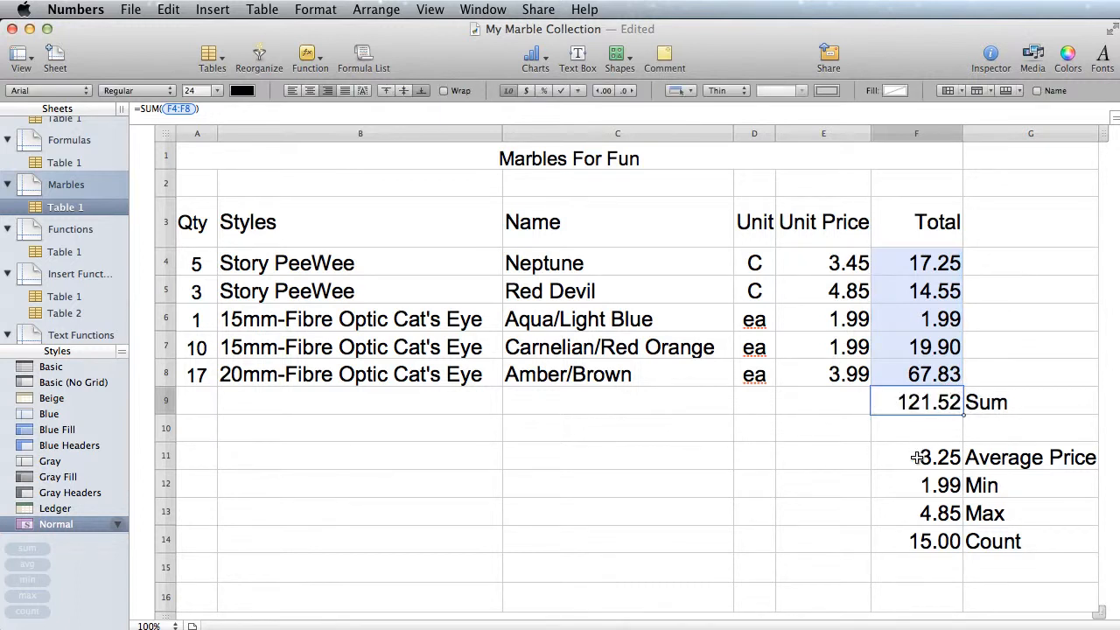
pyautogui.click(917, 457)
pyautogui.doubleClick(917, 457)
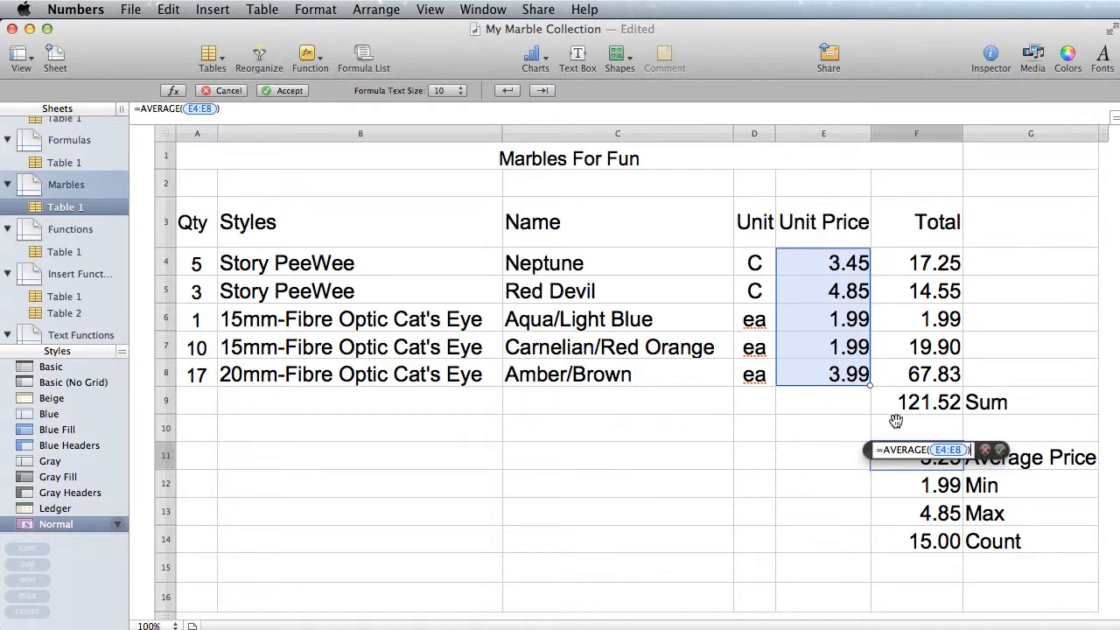
pyautogui.press('Return')
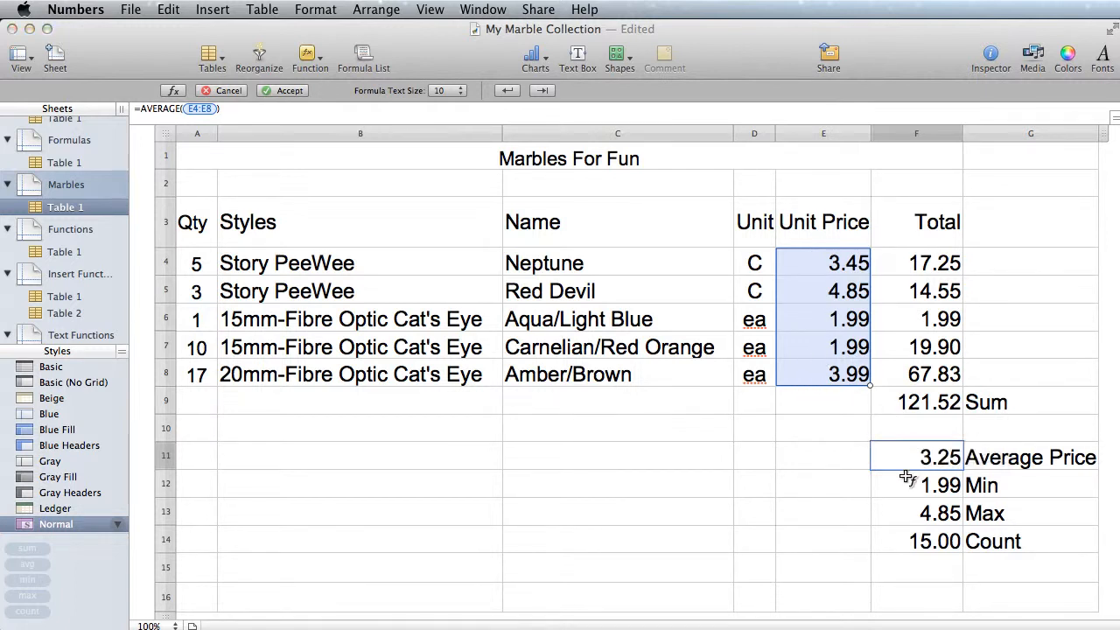
# Inspect the formulas behind the Min, Max and Count results without changing them.
pyautogui.doubleClick(908, 477)
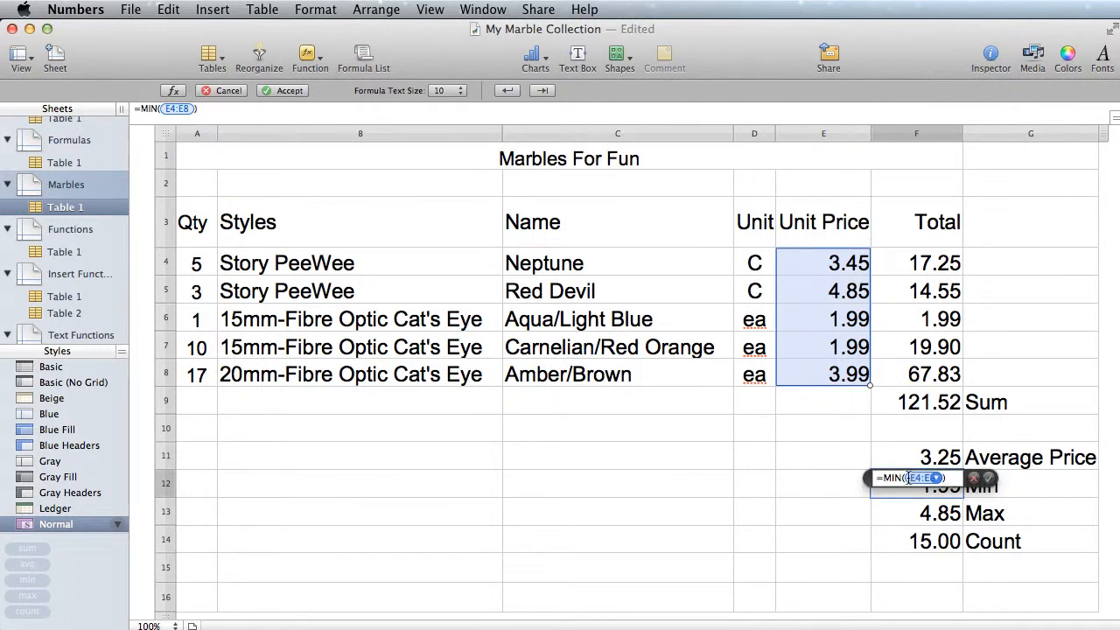
pyautogui.press('Return')
pyautogui.doubleClick(913, 516)
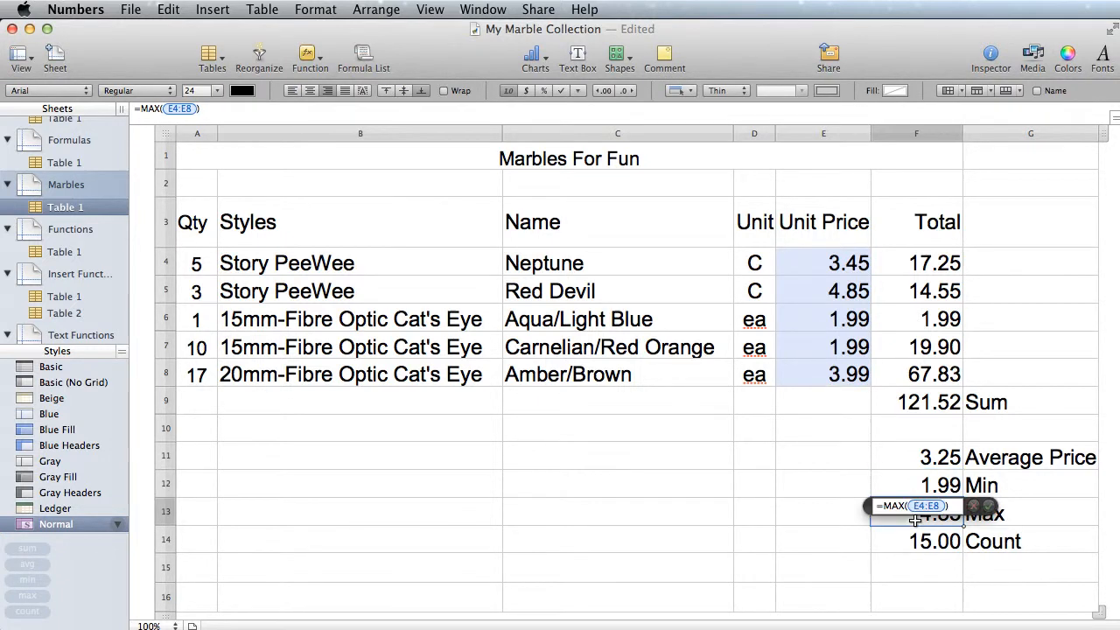
pyautogui.press('Return')
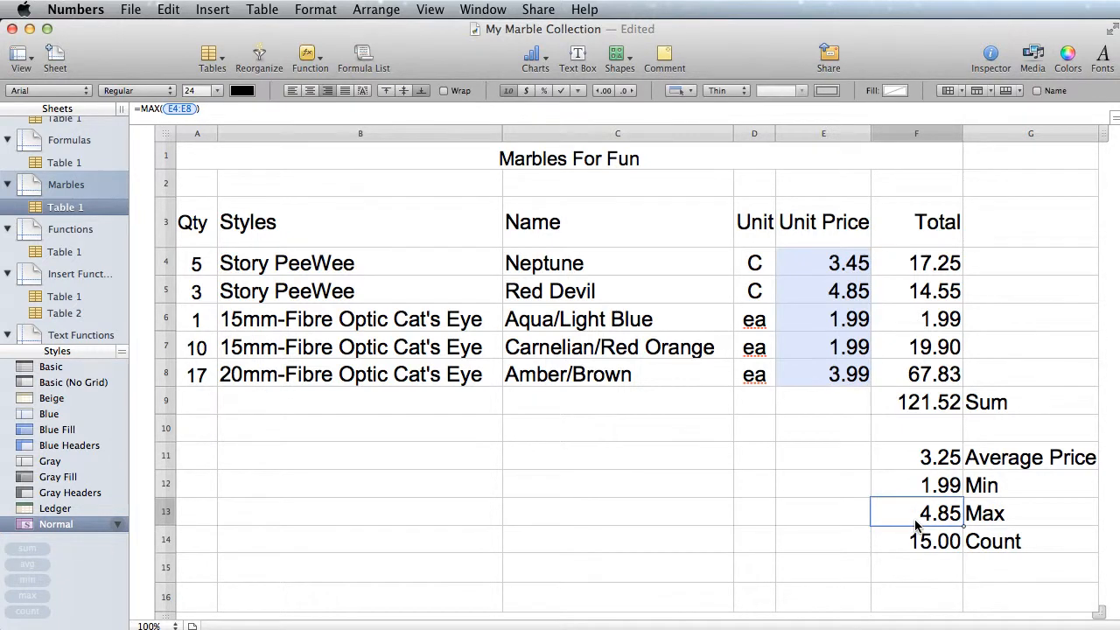
pyautogui.doubleClick(917, 544)
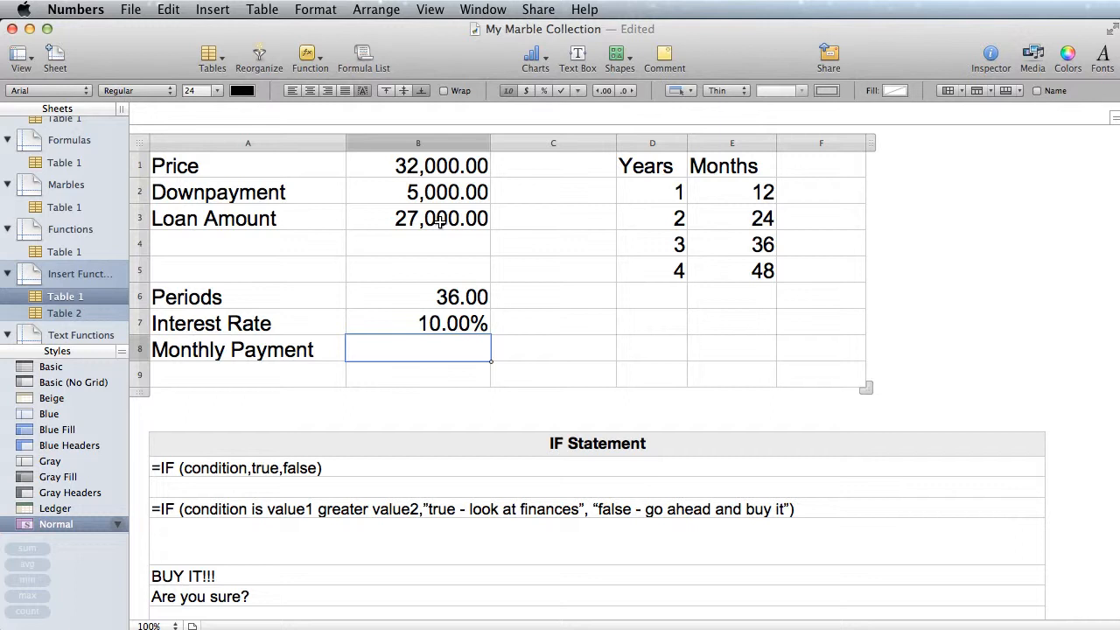
# Check the loan table's Periods and Interest Rate cells, and open the Function Browser for the Monthly Payment cell B8.
pyautogui.click(421, 299)
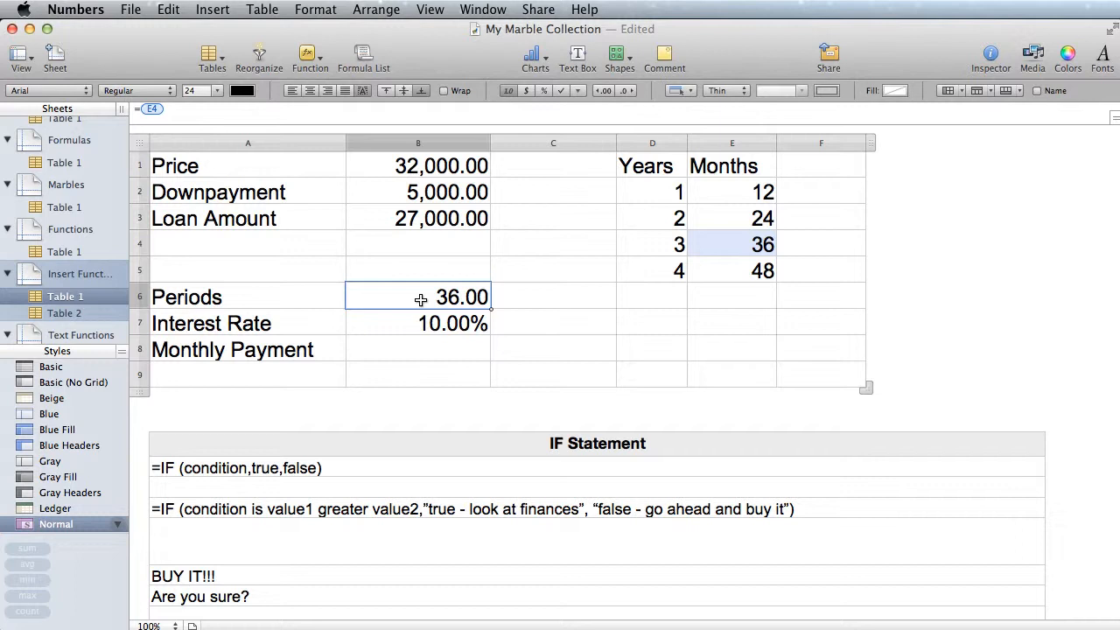
pyautogui.click(399, 324)
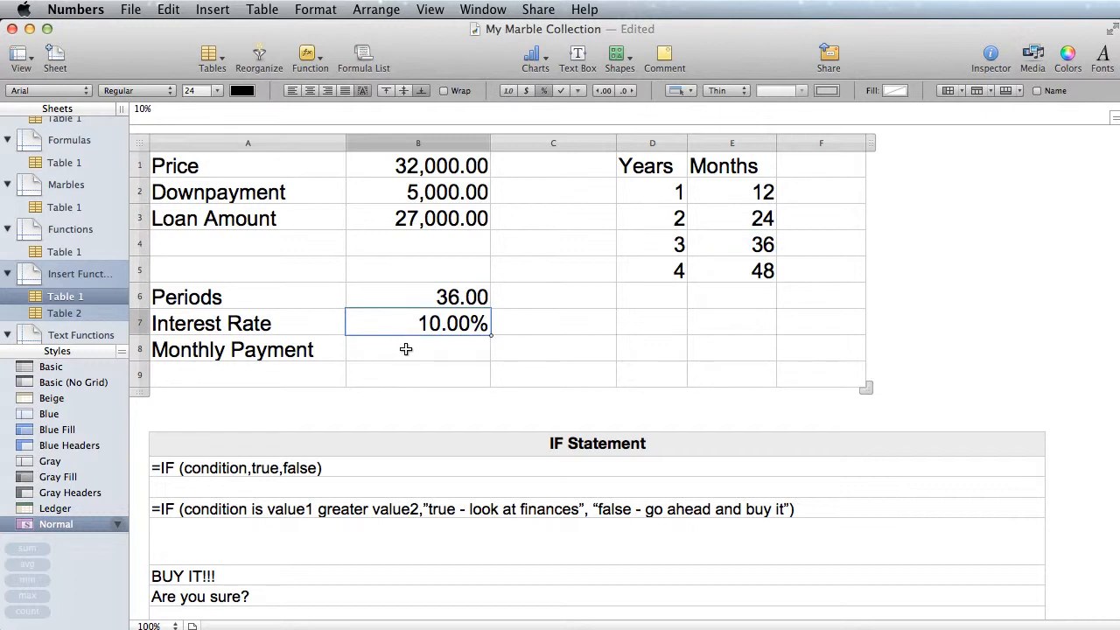
pyautogui.click(406, 349)
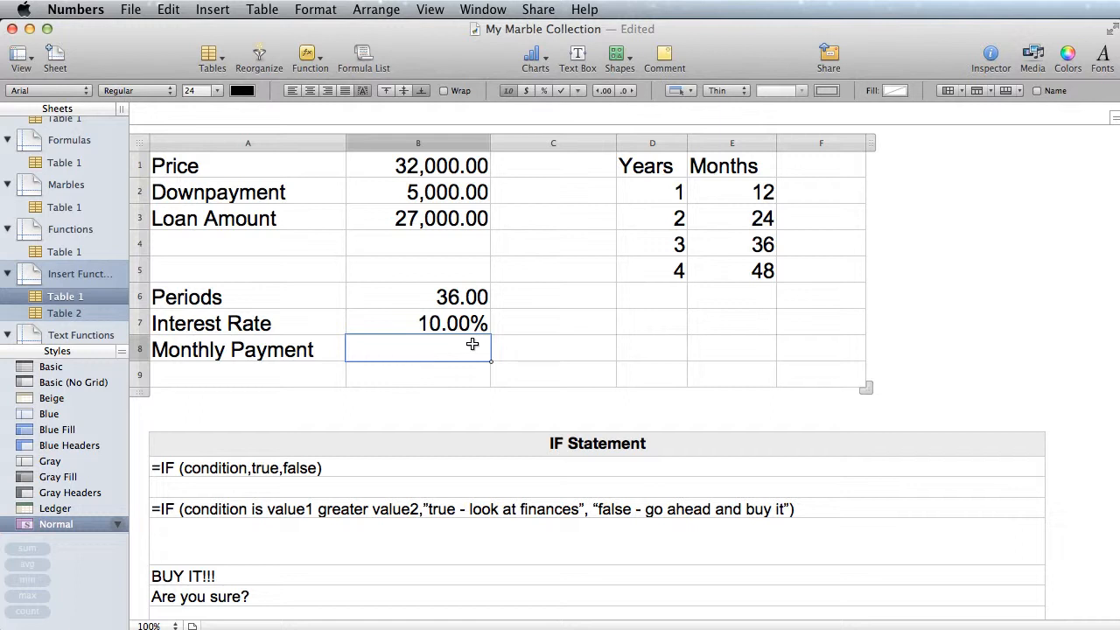
pyautogui.click(316, 58)
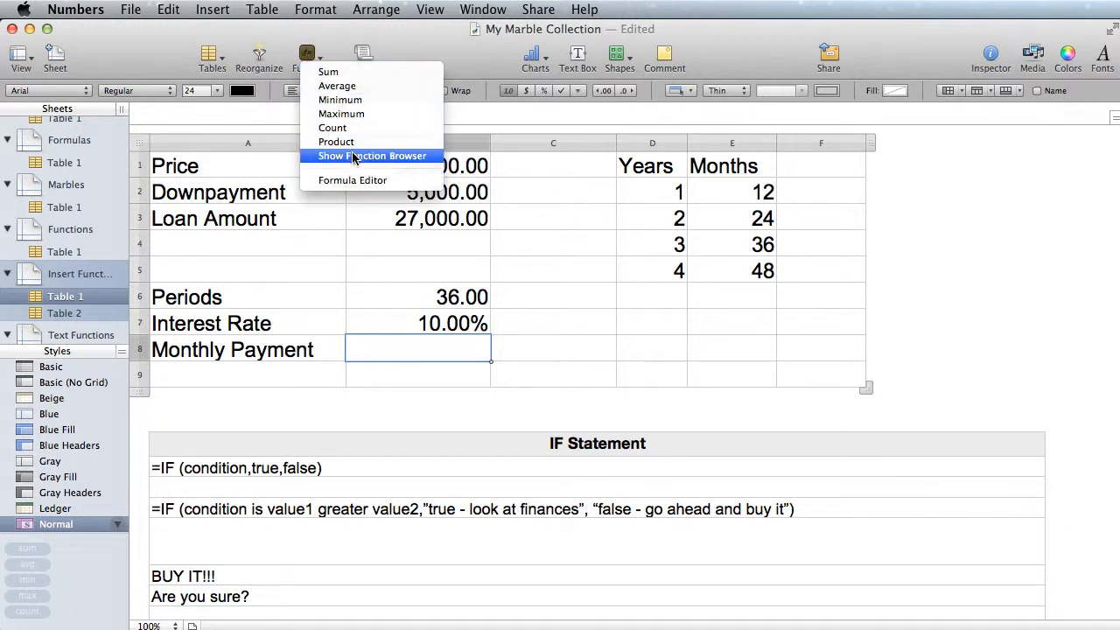
pyautogui.click(395, 156)
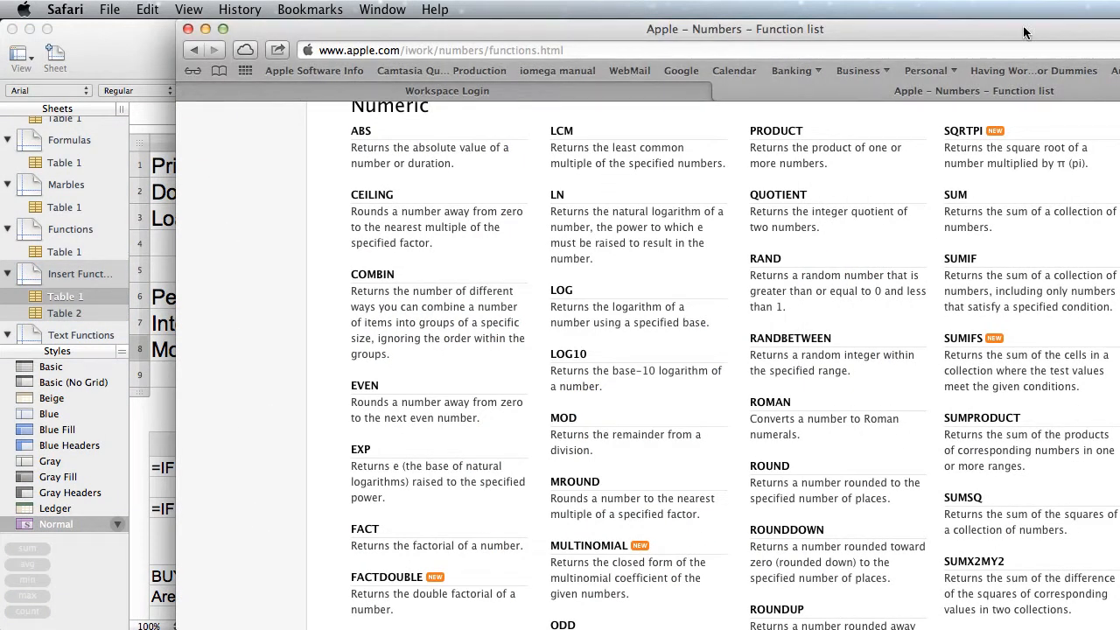
# Bring the Safari window with Apple's Numbers function list fully into view to examine the numeric functions.
pyautogui.moveTo(1026, 30); pyautogui.dragTo(849, 31)
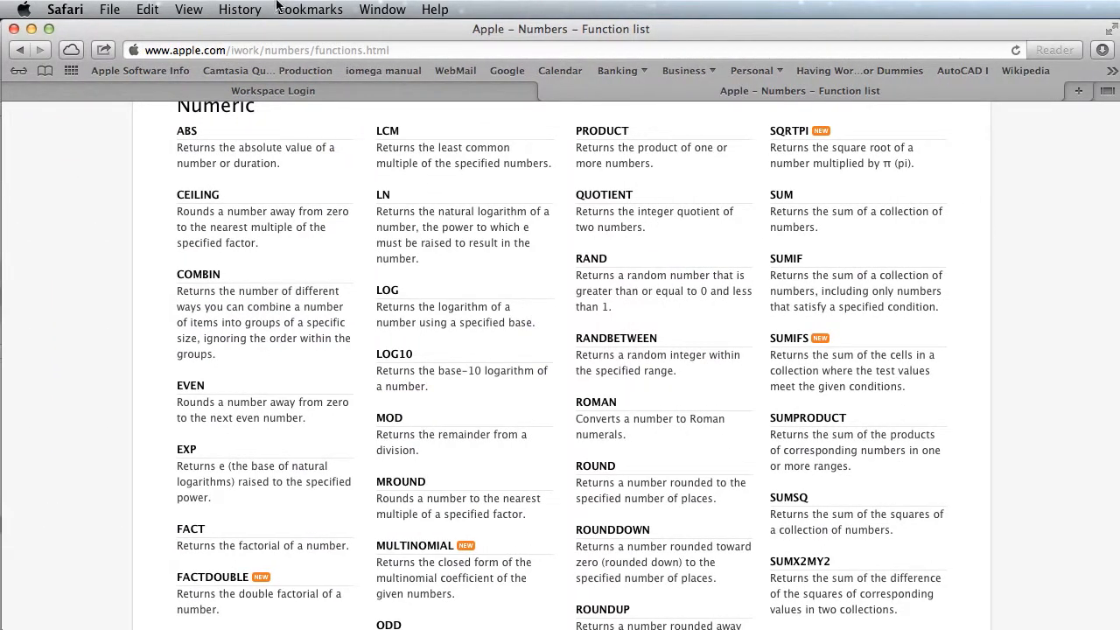
# Examine Apple's function list by category, from Date & Time through Engineering and Financial to Numeric, including the PMT description.
pyautogui.scroll(20, 229, 157)
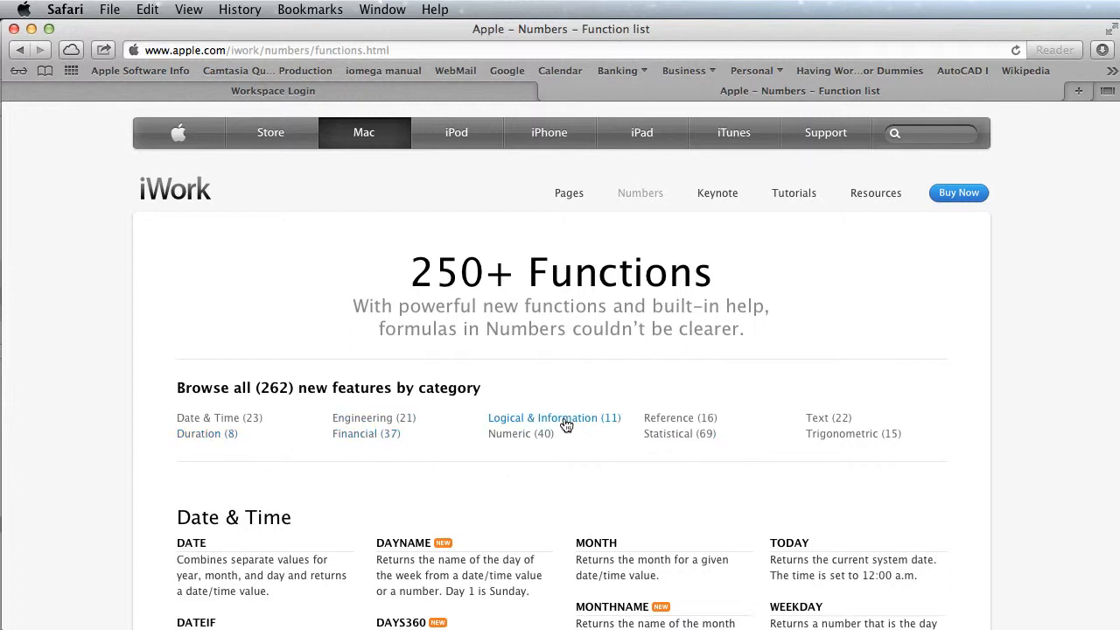
pyautogui.scroll(-5, 797, 504)
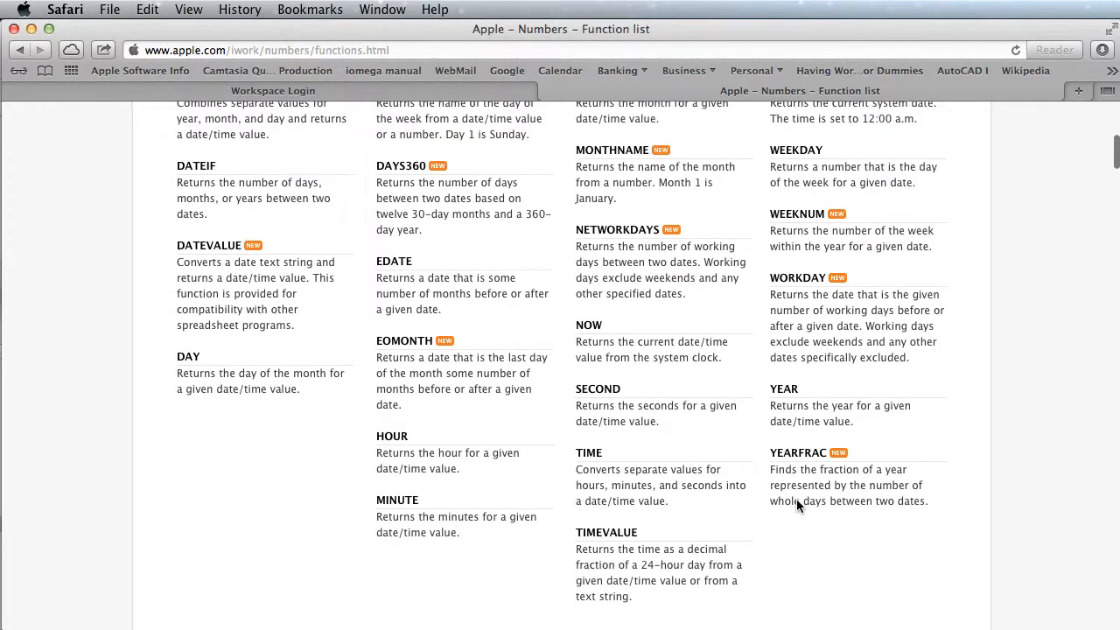
pyautogui.scroll(-8, 796, 499)
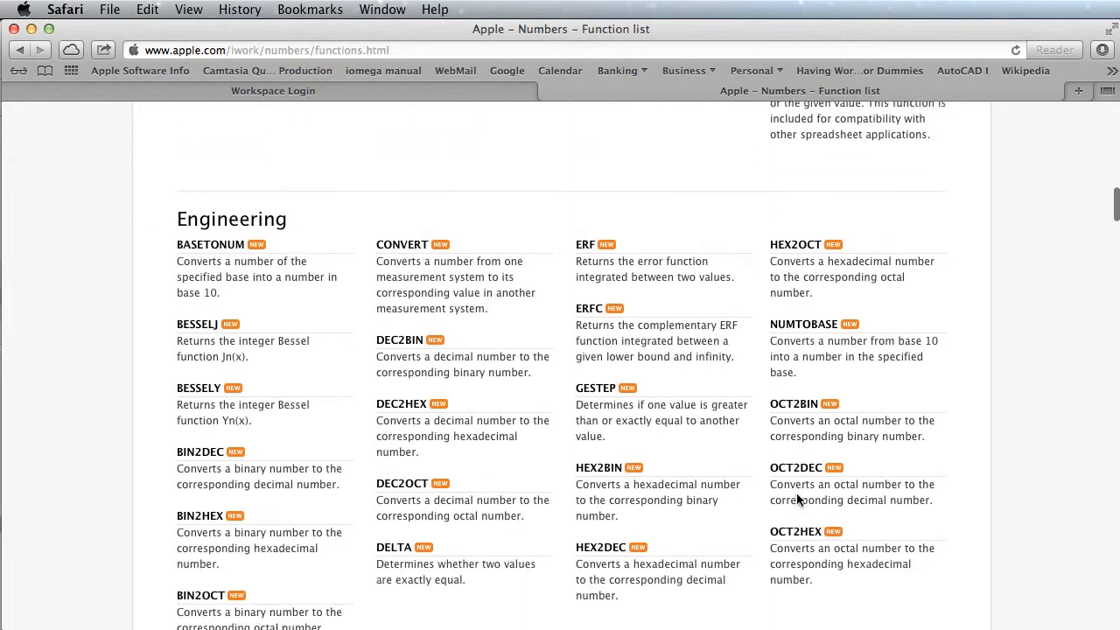
pyautogui.scroll(-10, 796, 498)
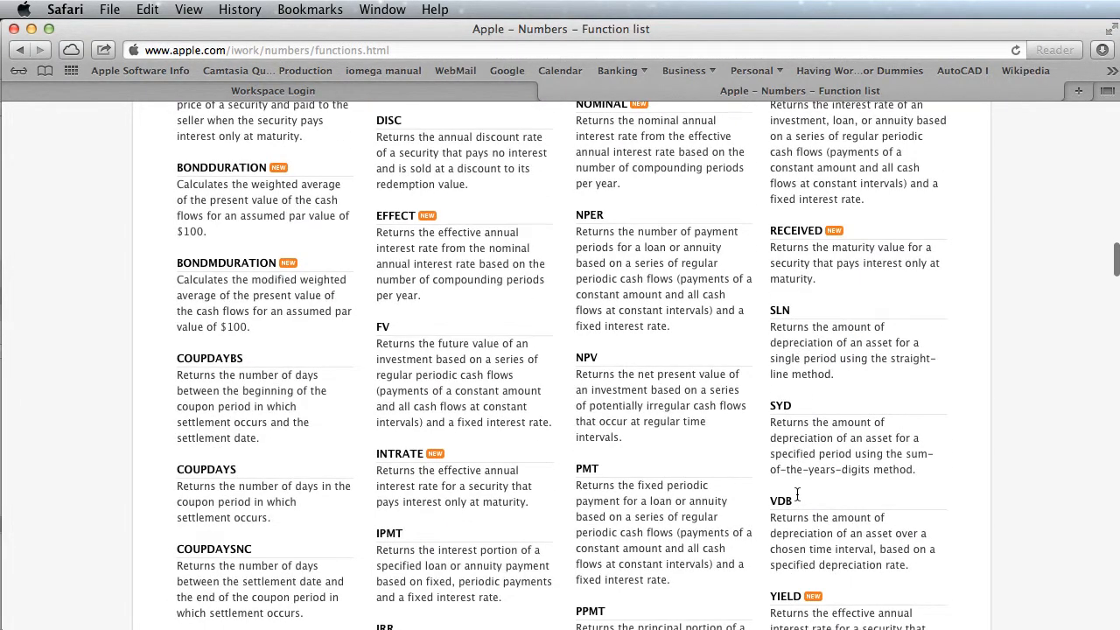
pyautogui.scroll(-15, 797, 495)
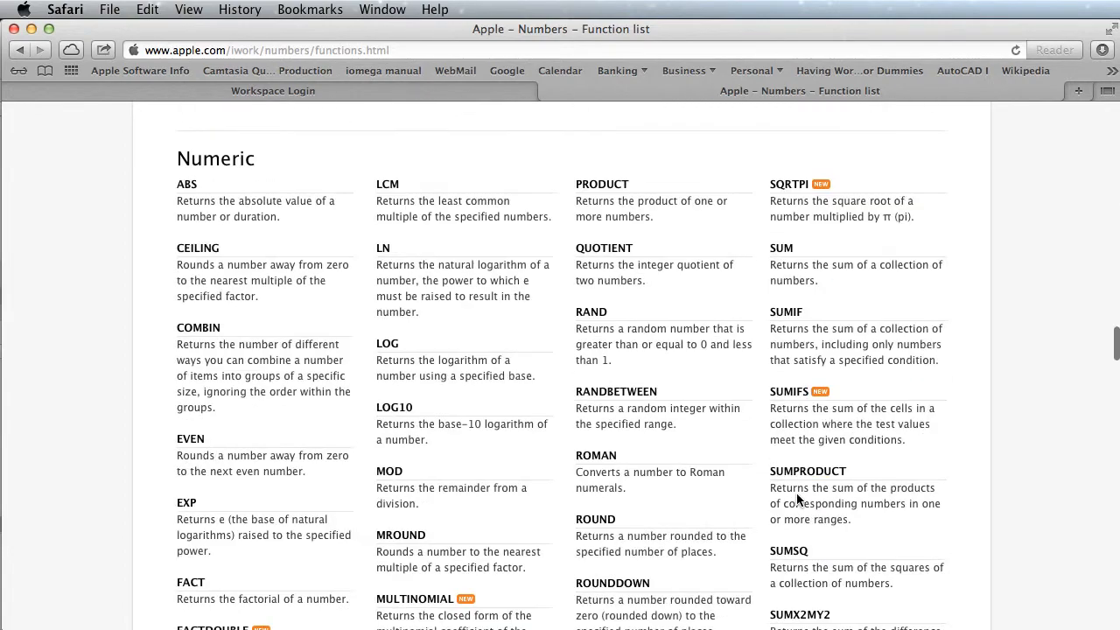
pyautogui.scroll(15, 796, 499)
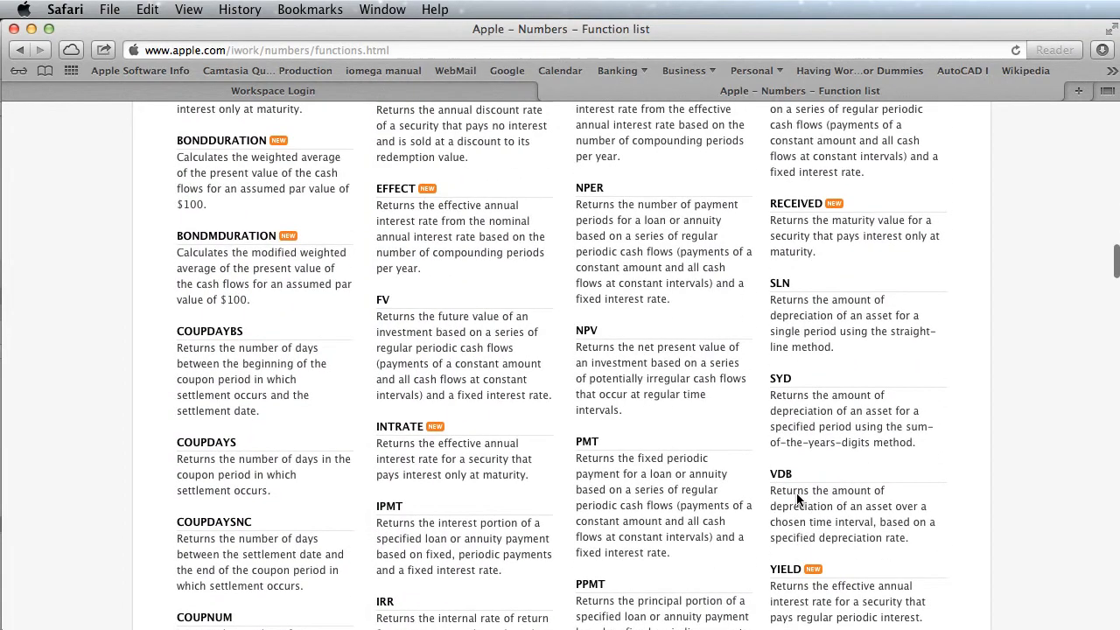
pyautogui.scroll(-8, 797, 495)
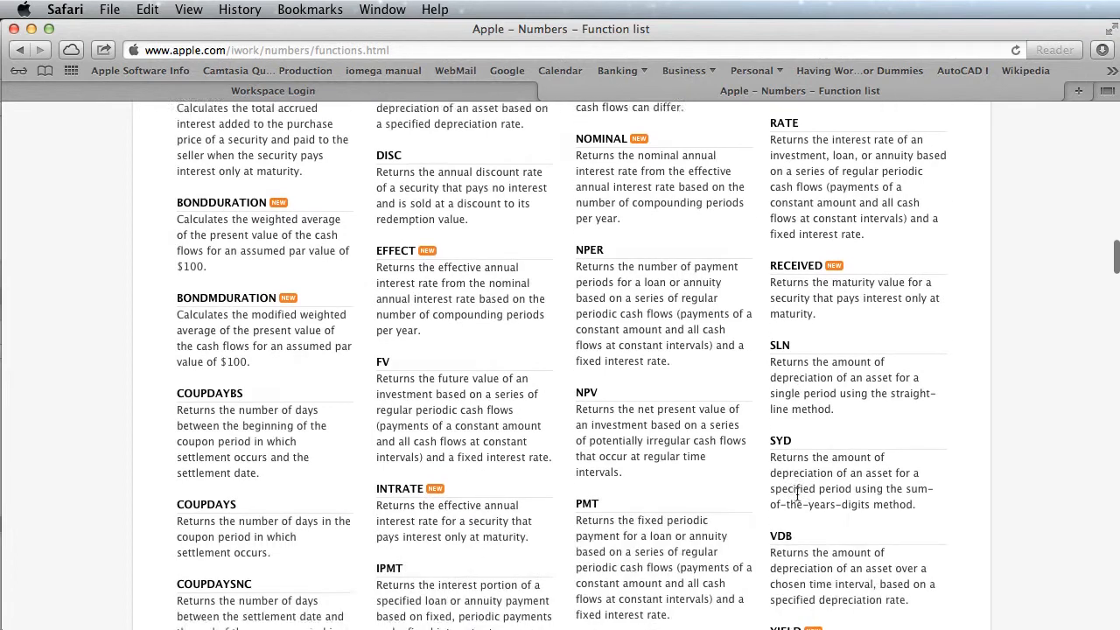
pyautogui.scroll(-5, 796, 494)
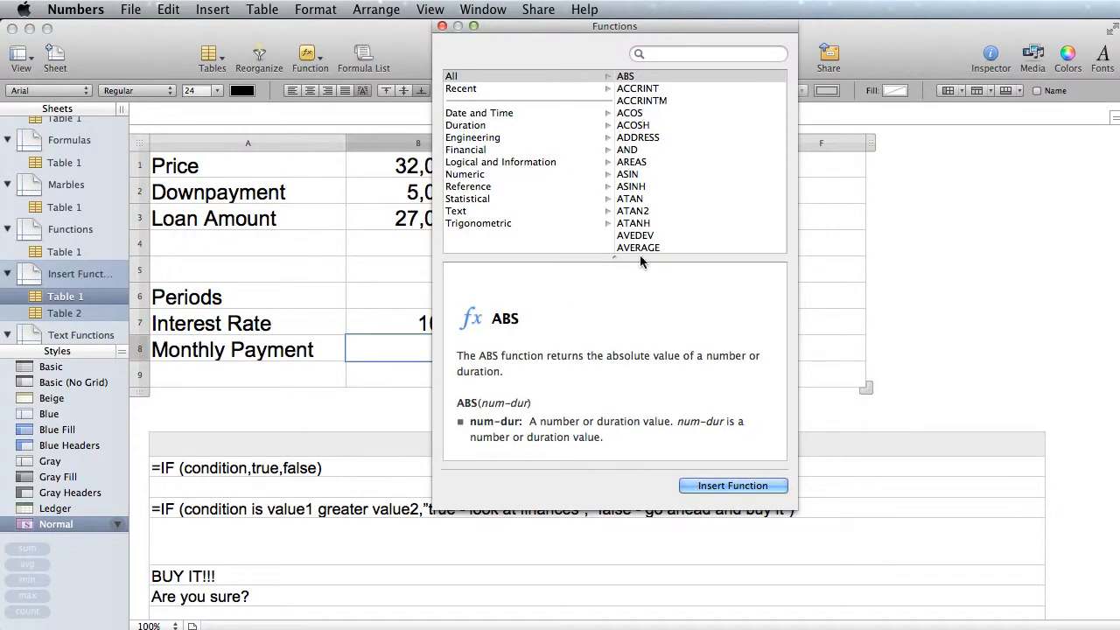
# Search the available functions for "payment", insert PMT into the Monthly Payment cell, and close the Function Browser.
pyautogui.scroll(-10, 648, 232)
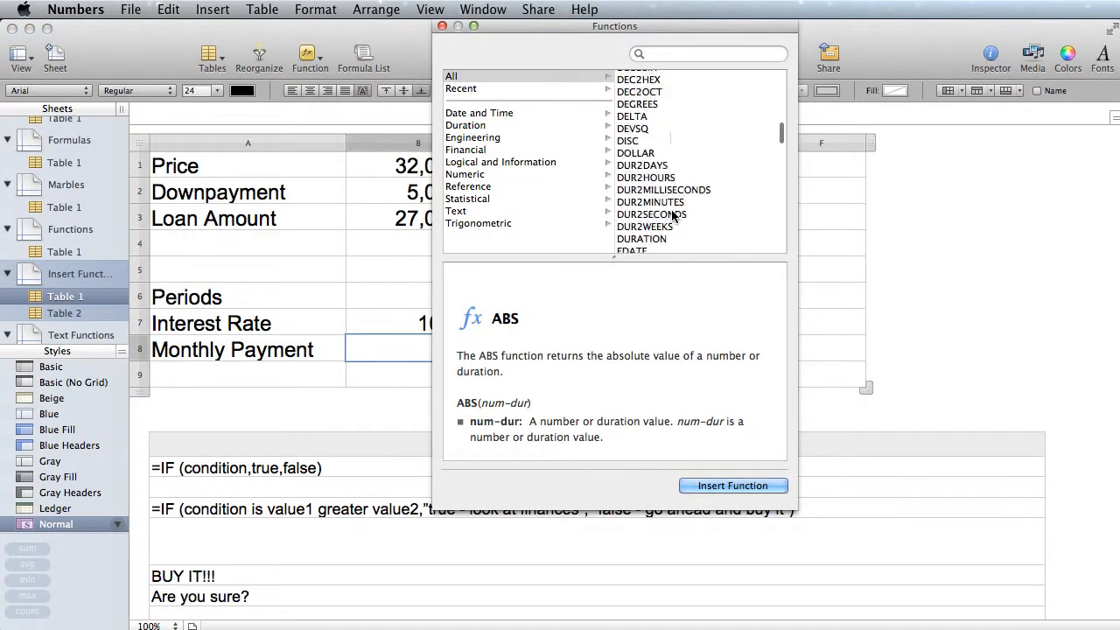
pyautogui.scroll(-10, 671, 210)
pyautogui.scroll(20, 671, 209)
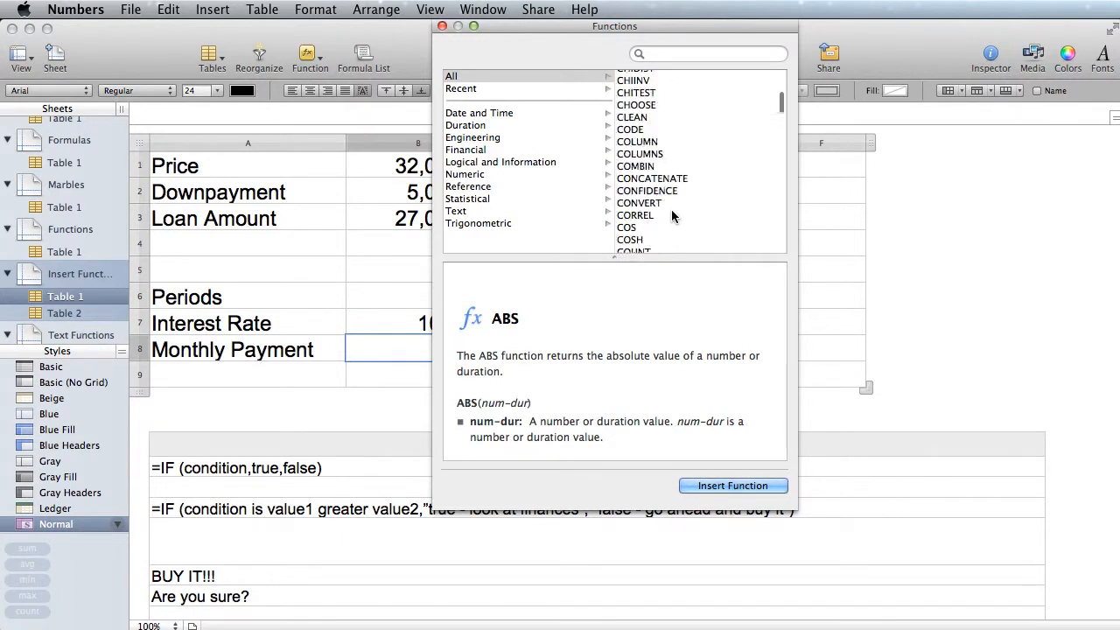
pyautogui.click(705, 53)
pyautogui.write('payment')
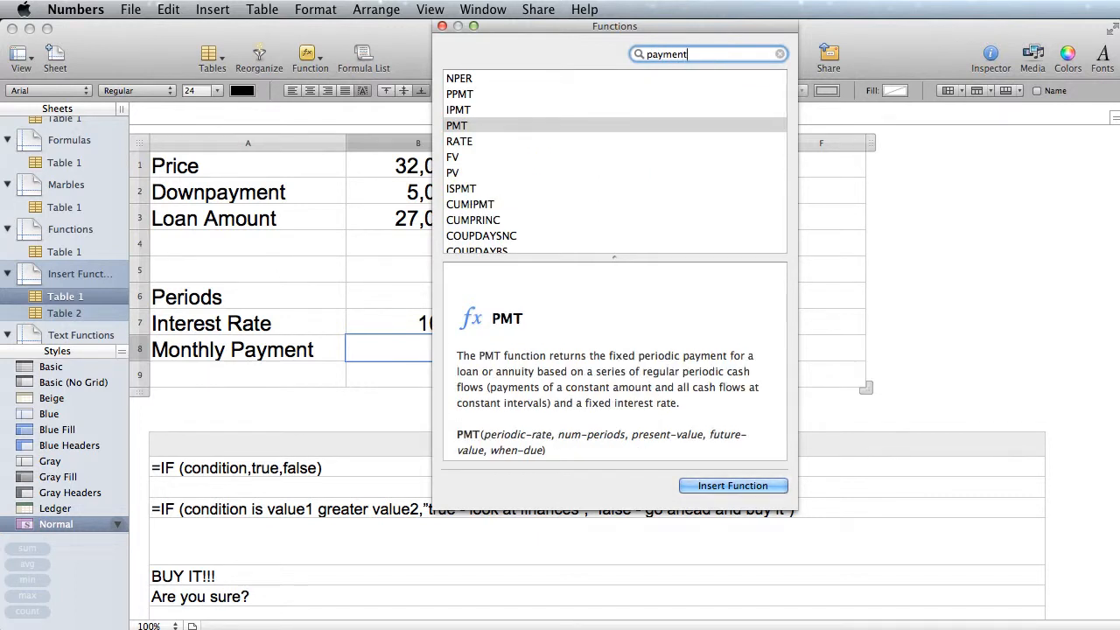
pyautogui.click(470, 129)
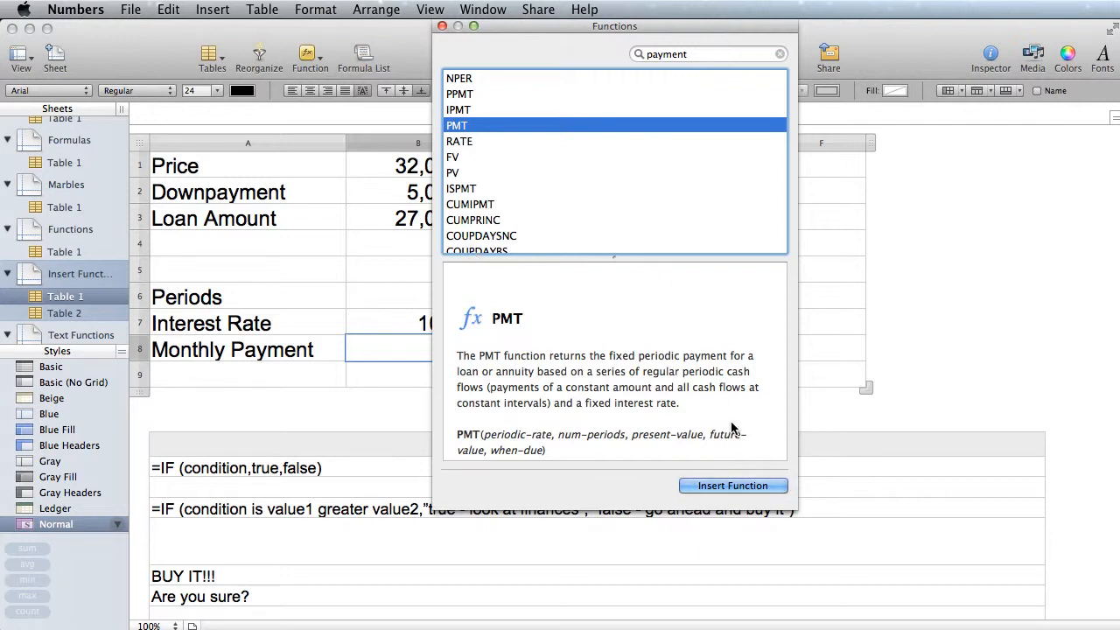
pyautogui.click(740, 488)
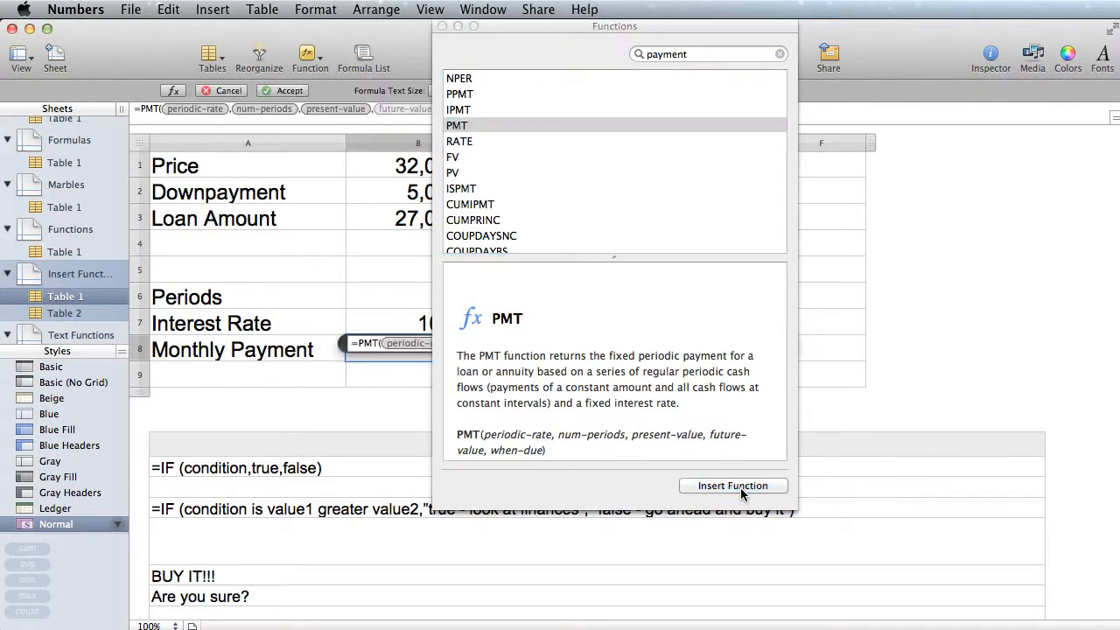
pyautogui.click(442, 26)
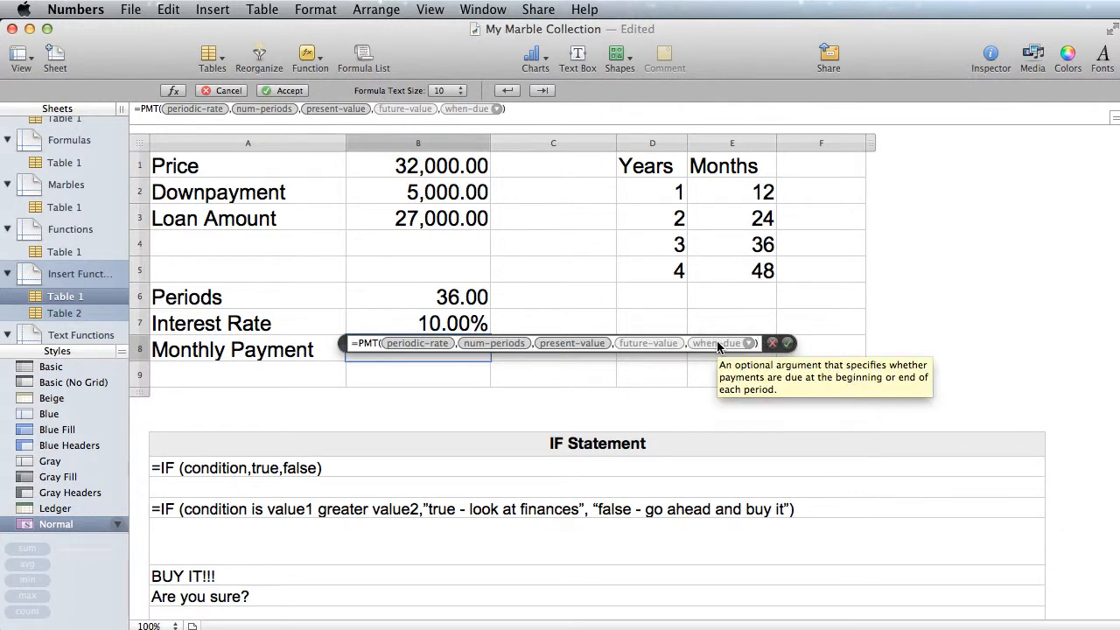
# Fill the PMT arguments with Interest Rate B7 as periodic-rate, Periods B6 as num-periods, and Loan Amount B3 as present-value.
pyautogui.click(407, 344)
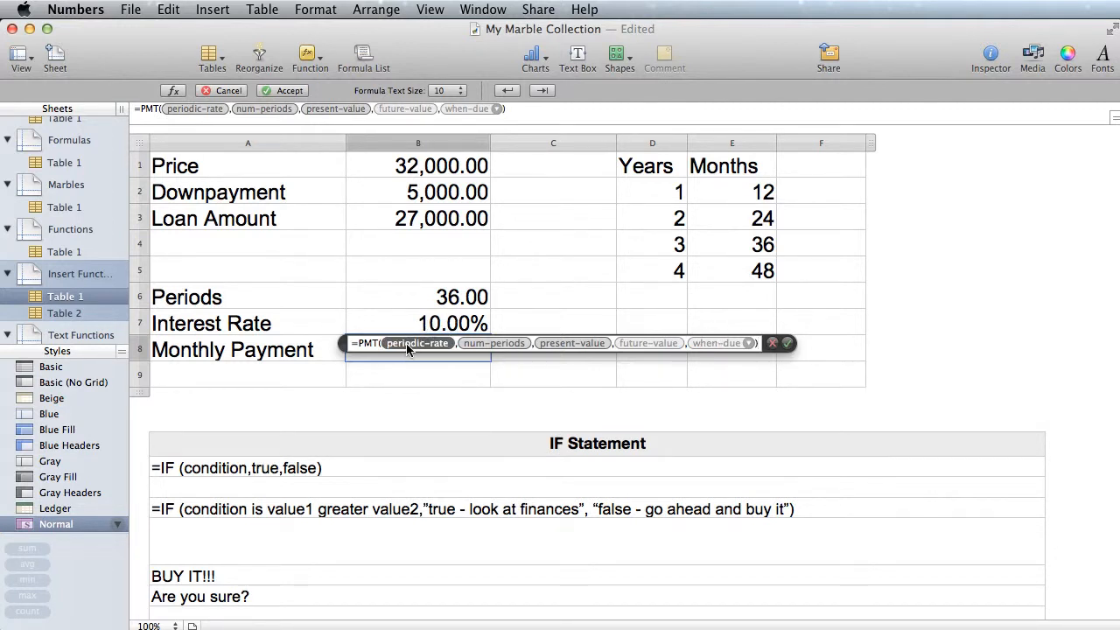
pyautogui.click(454, 321)
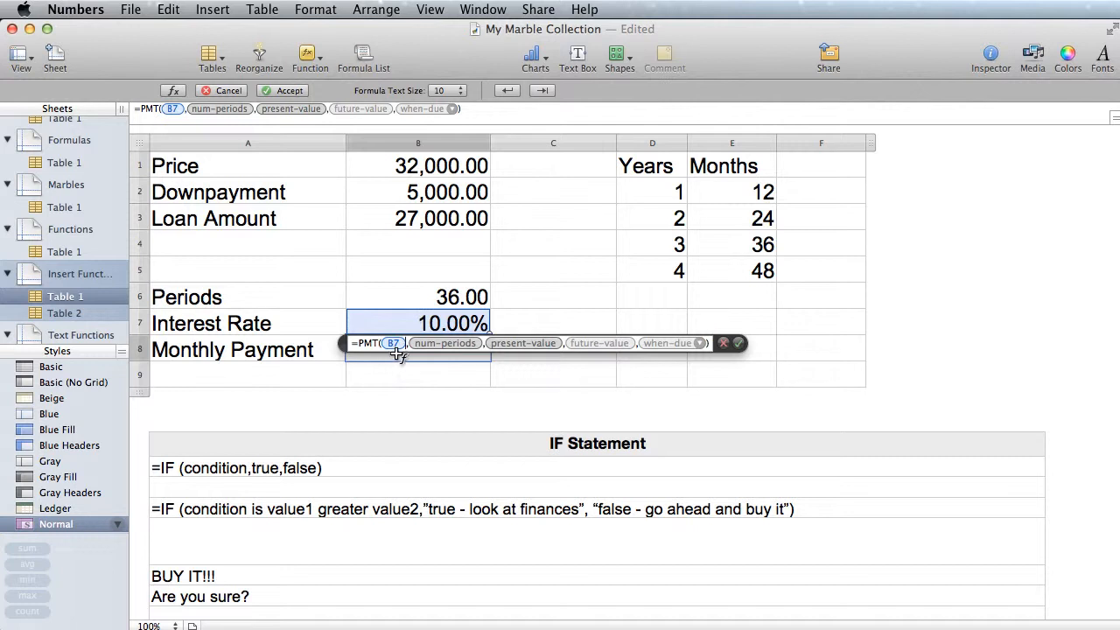
pyautogui.click(464, 343)
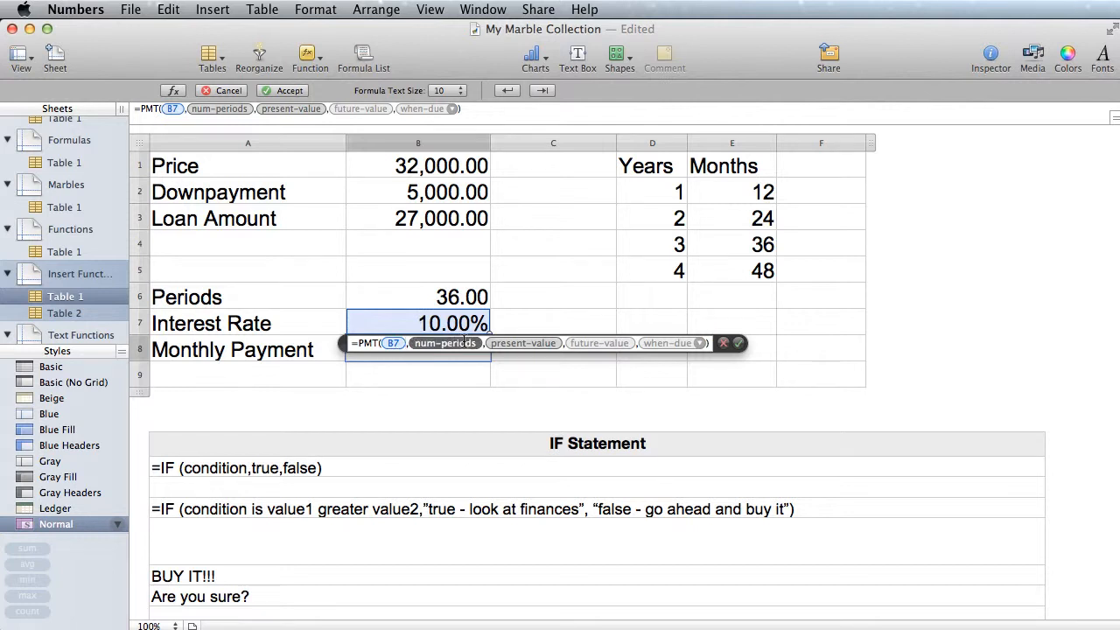
pyautogui.click(473, 298)
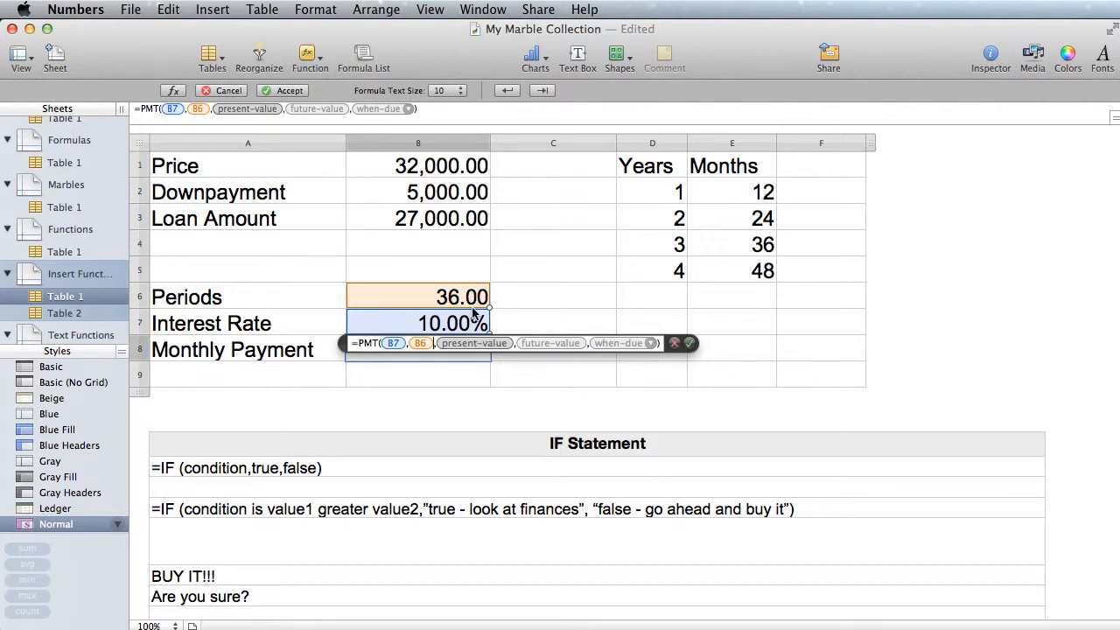
pyautogui.click(474, 343)
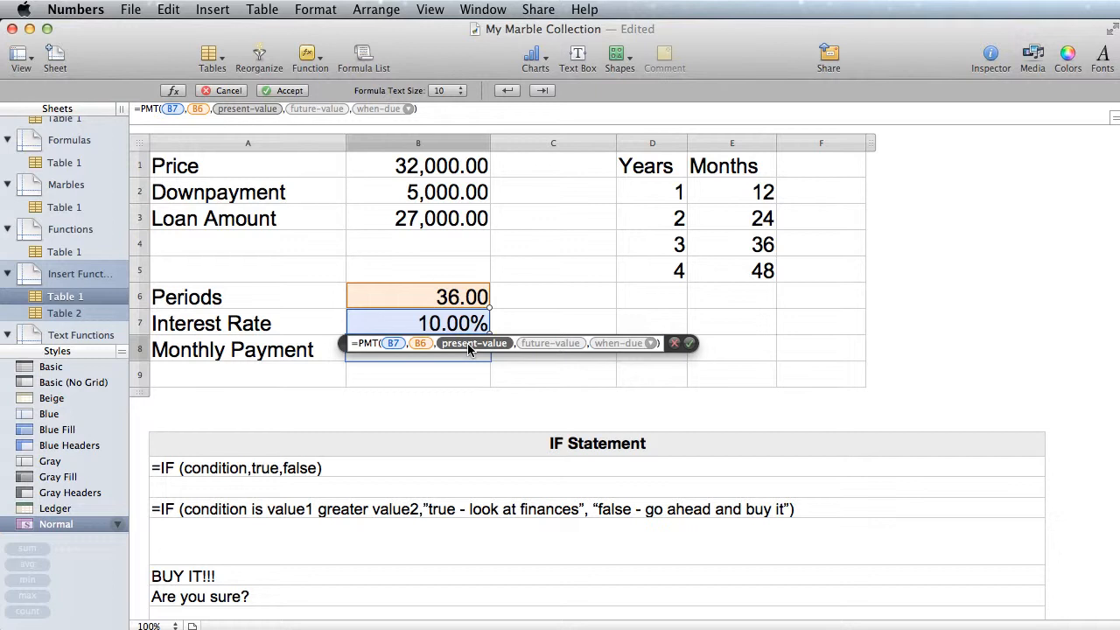
pyautogui.click(452, 214)
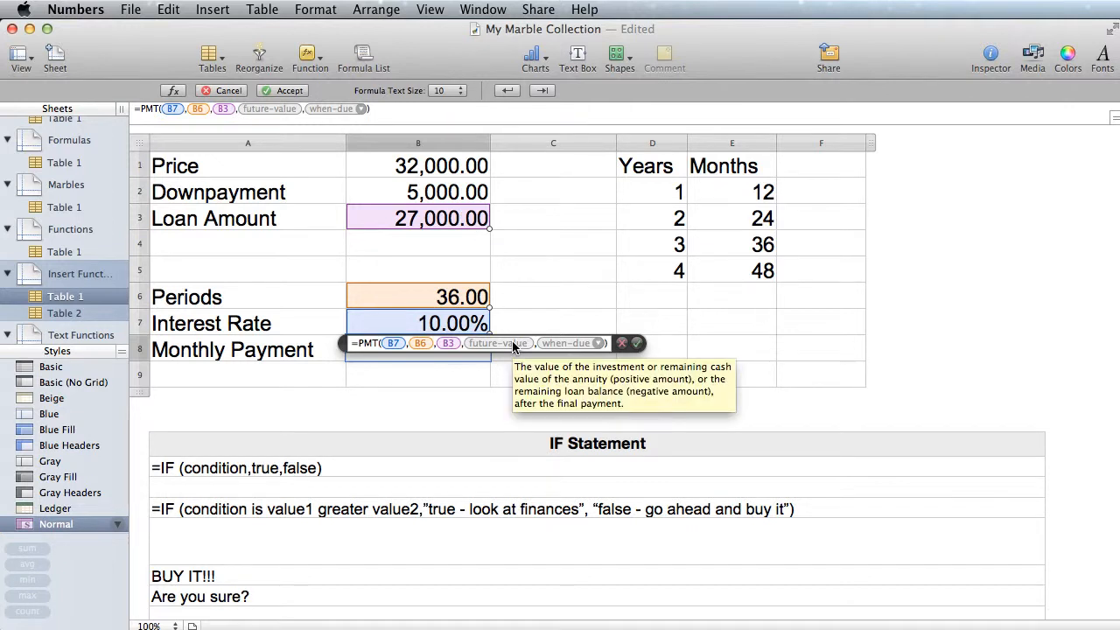
# Set the PMT when-due argument to beginning (1), leave future-value unfilled, and accept the formula.
pyautogui.moveTo(569, 344)
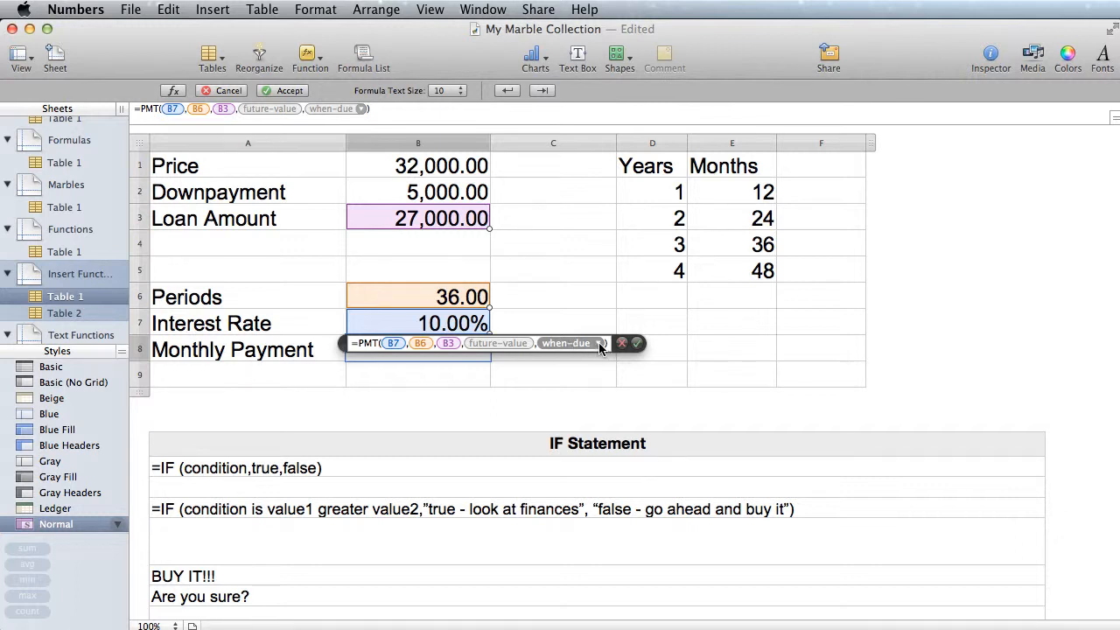
pyautogui.click(599, 344)
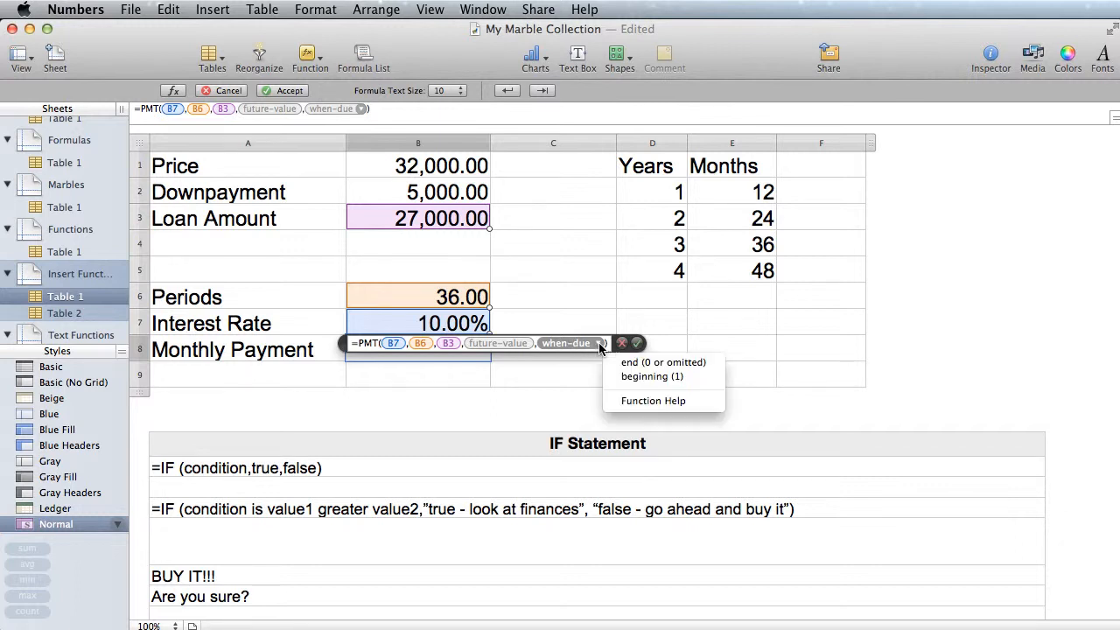
pyautogui.click(635, 377)
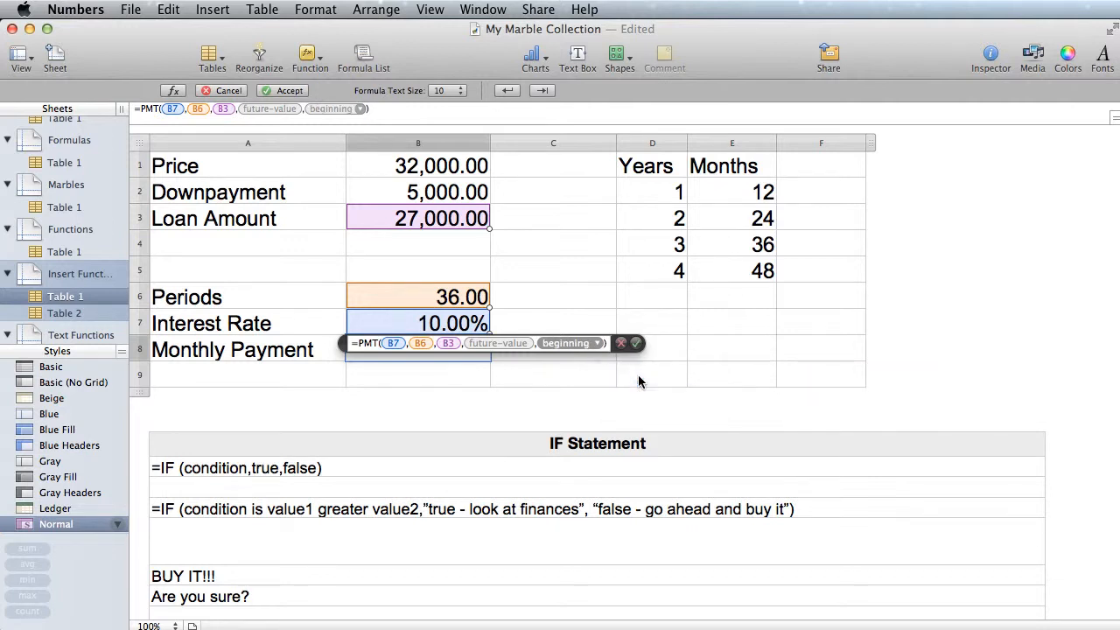
pyautogui.click(635, 344)
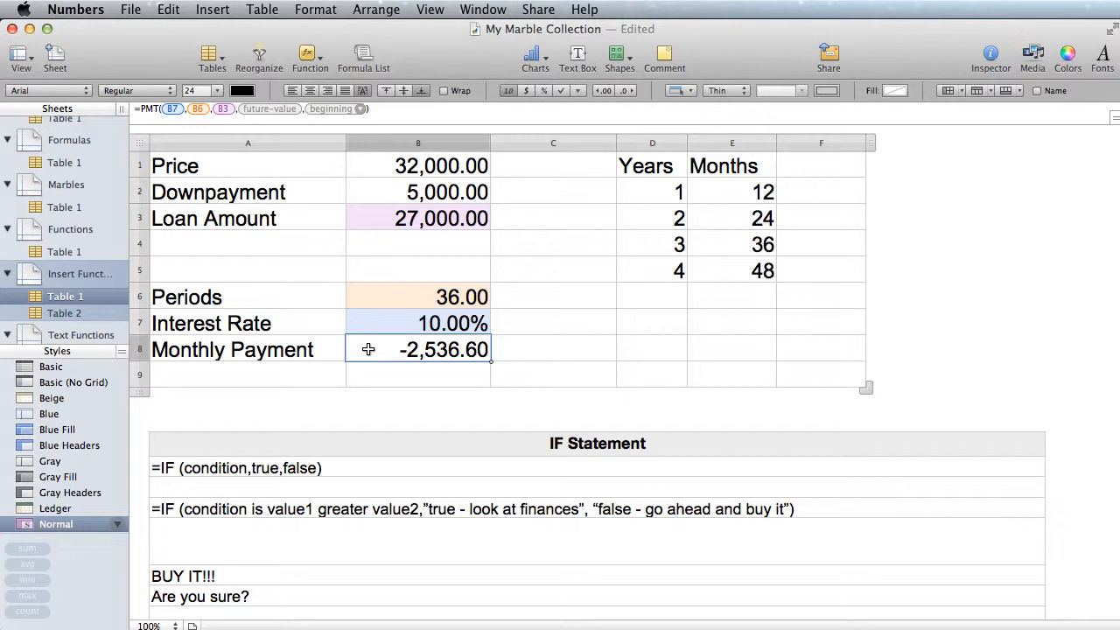
# Edit the Monthly Payment formula so its periodic rate is B7/12, and accept it.
pyautogui.doubleClick(424, 351)
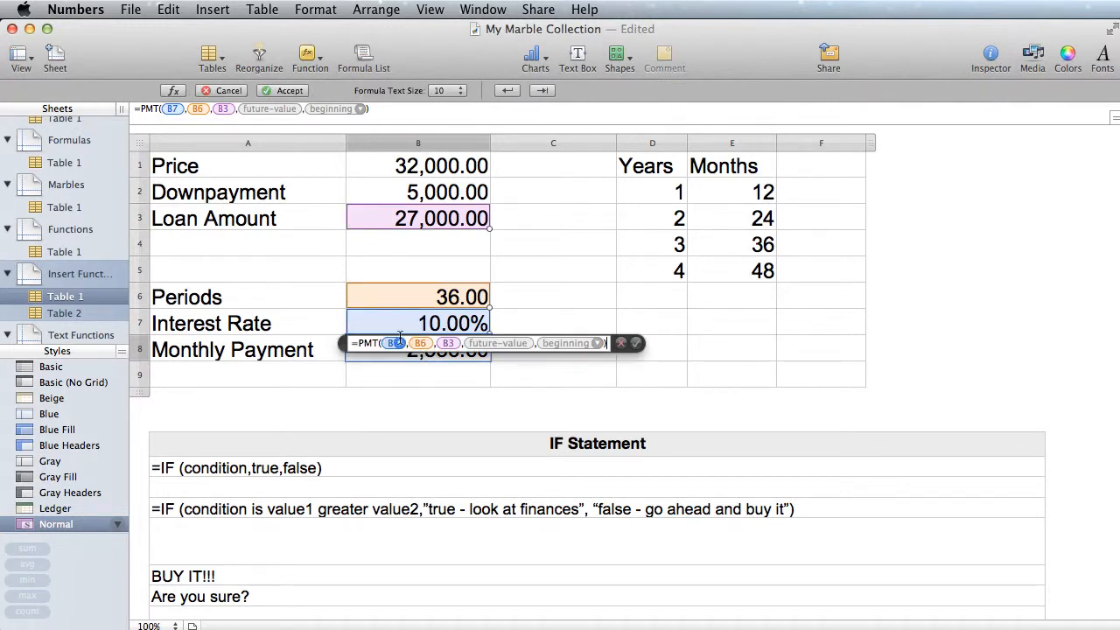
pyautogui.click(391, 343)
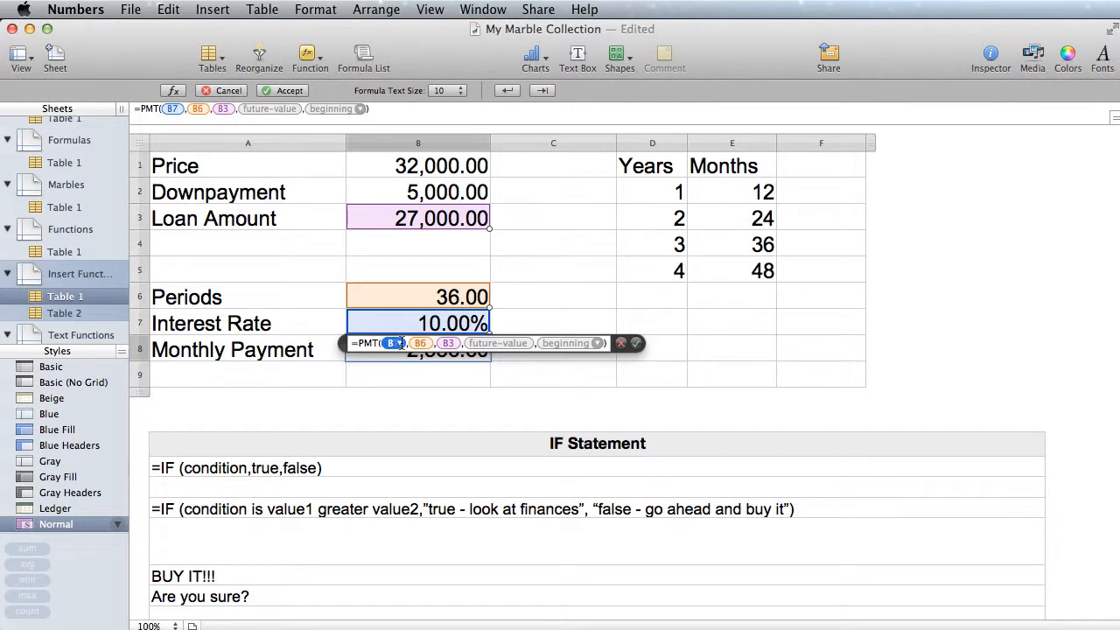
pyautogui.click(400, 343)
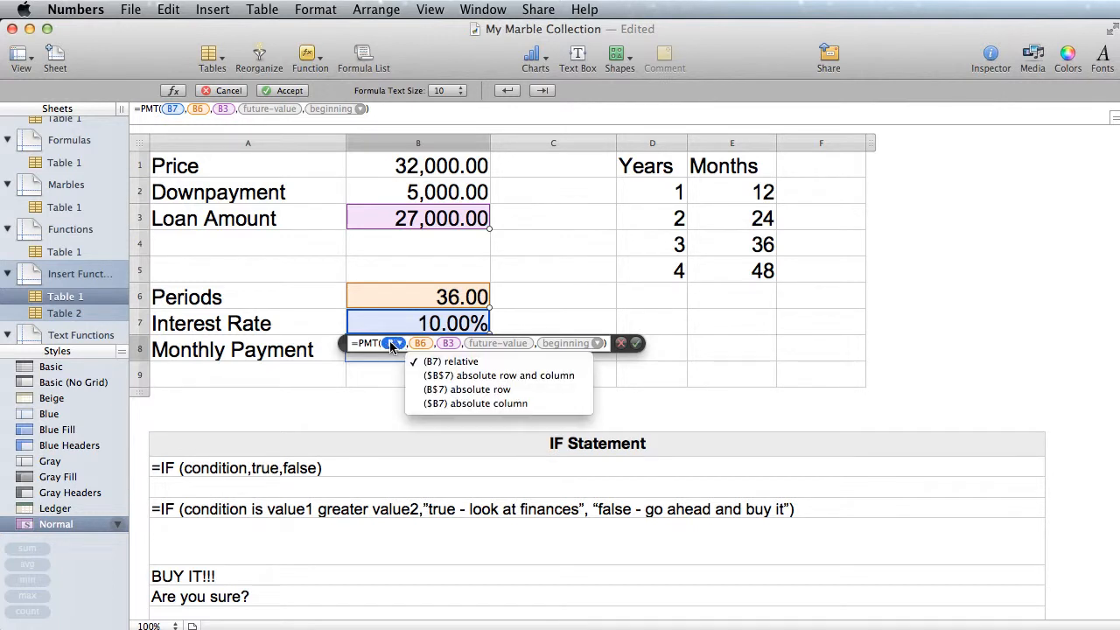
pyautogui.doubleClick(390, 343)
pyautogui.click(390, 343)
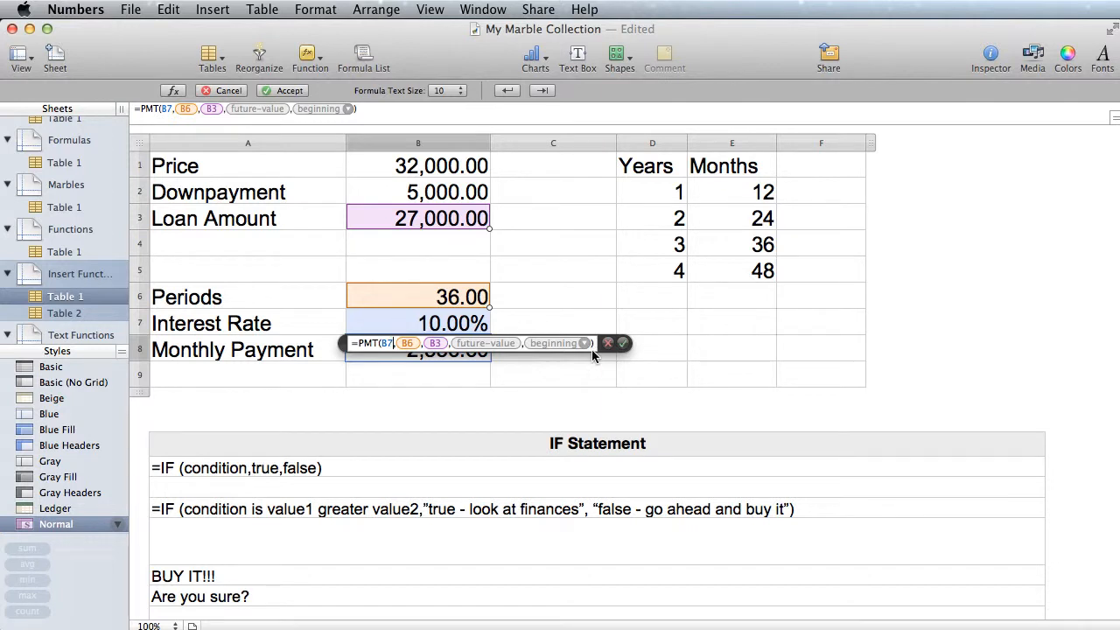
pyautogui.write('/12')
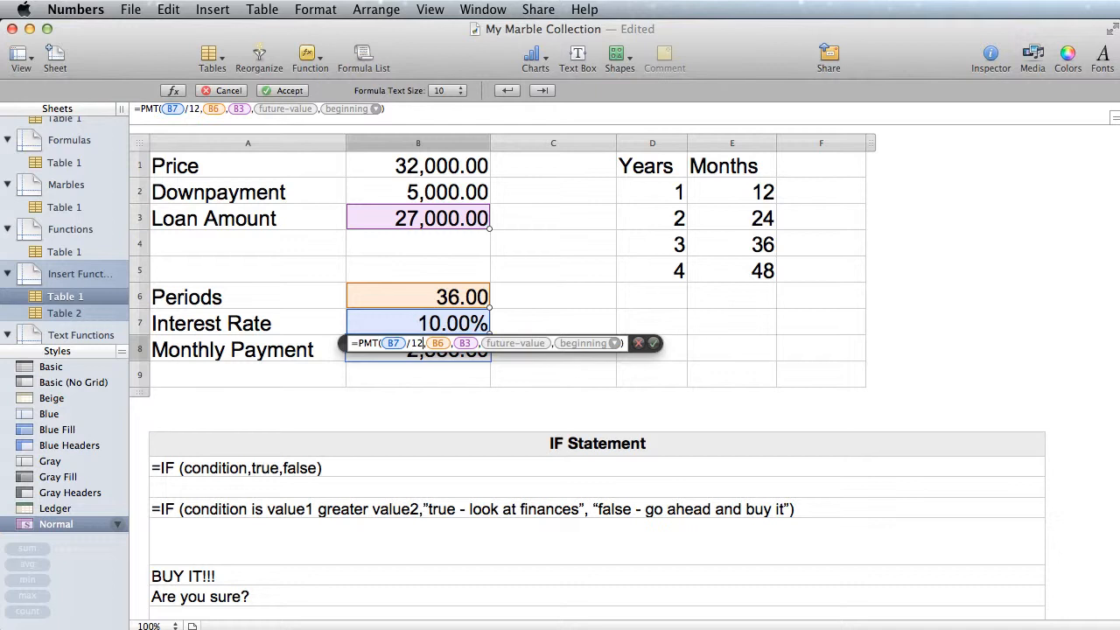
pyautogui.click(653, 343)
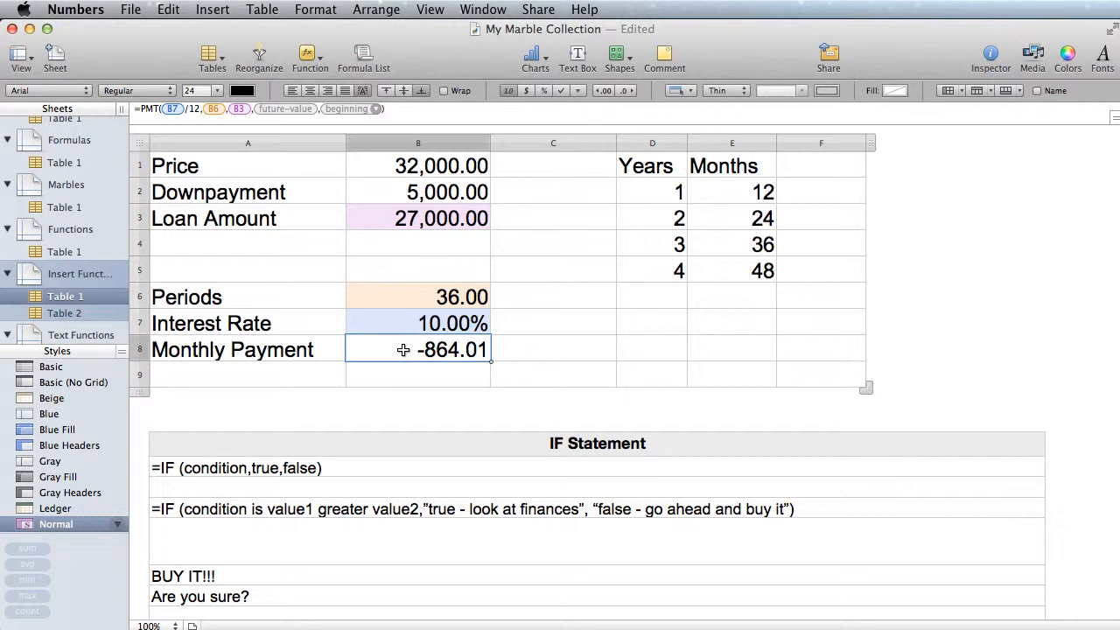
# Add a minus sign before PMT in the Monthly Payment formula to reverse the sign of the payment.
pyautogui.click(141, 111)
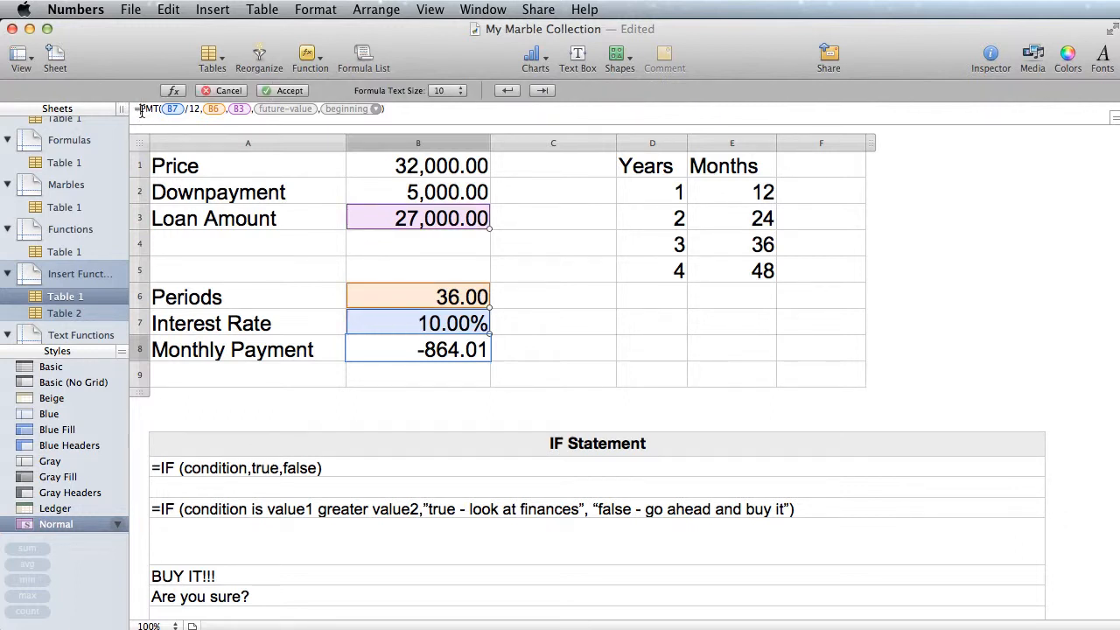
pyautogui.write('-')
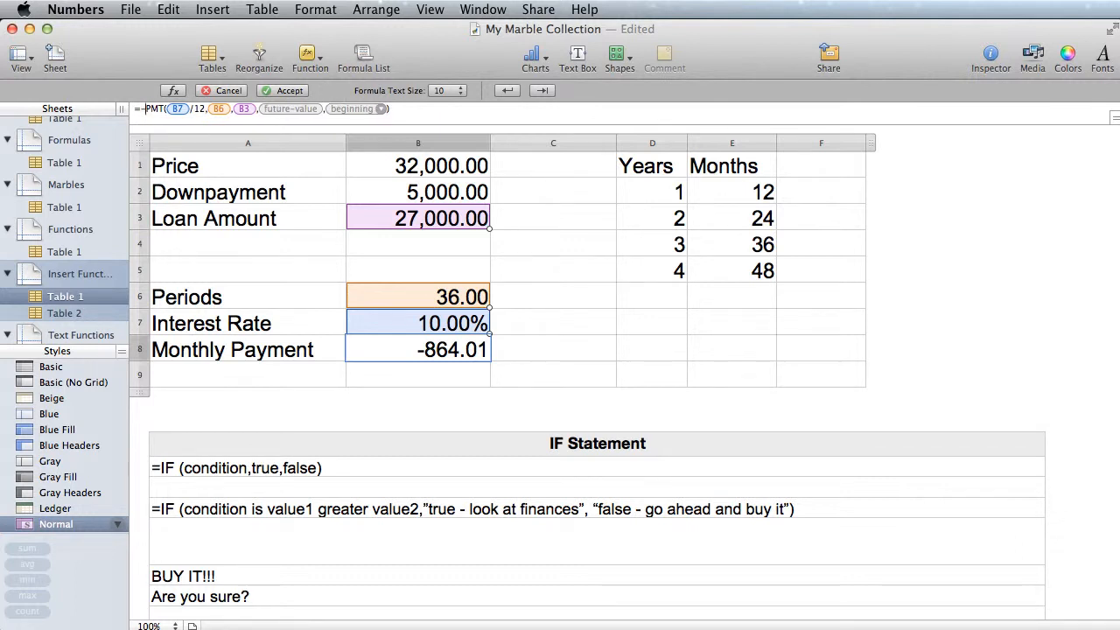
pyautogui.press('Return')
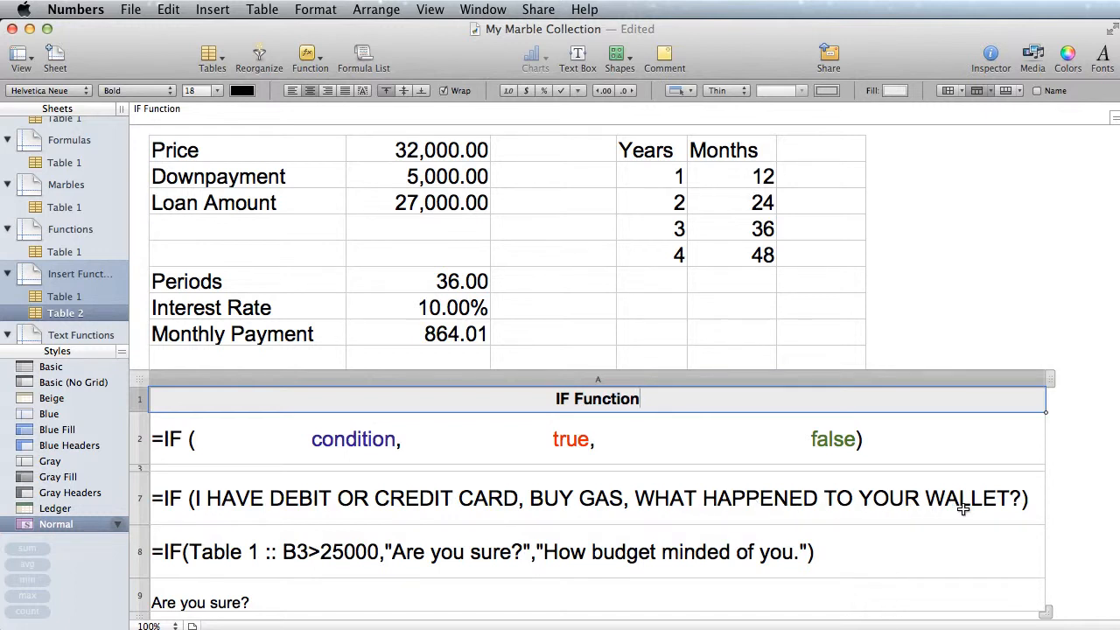
# Inspect the IF formula behind the result cell in Table 2, and set the loan table's Price to 32000 to test it.
pyautogui.click(177, 554)
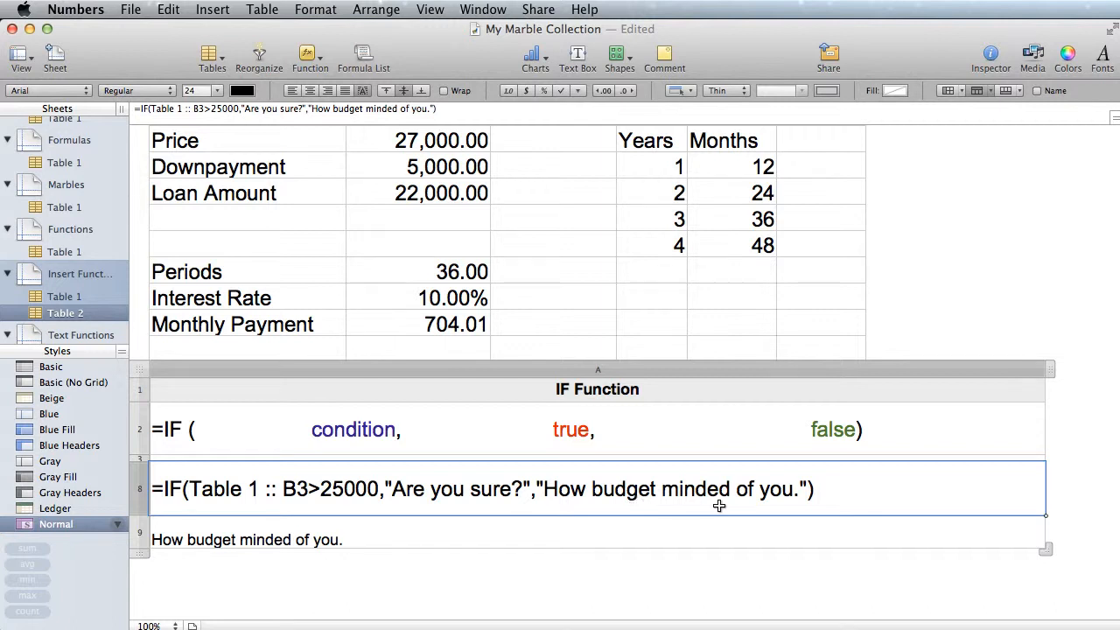
pyautogui.click(264, 537)
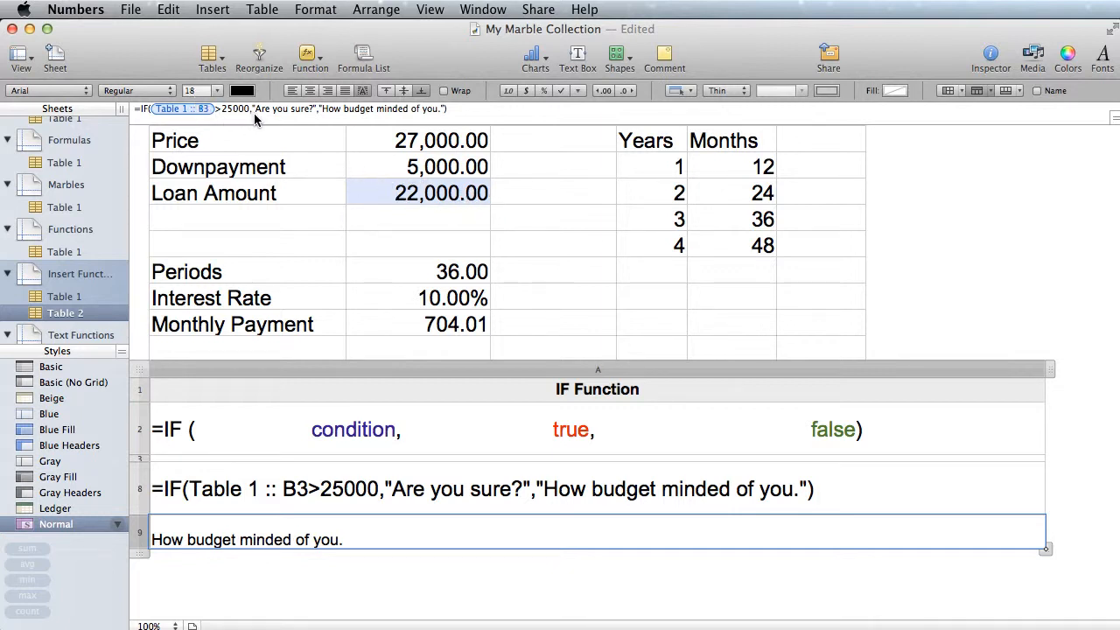
pyautogui.click(386, 144)
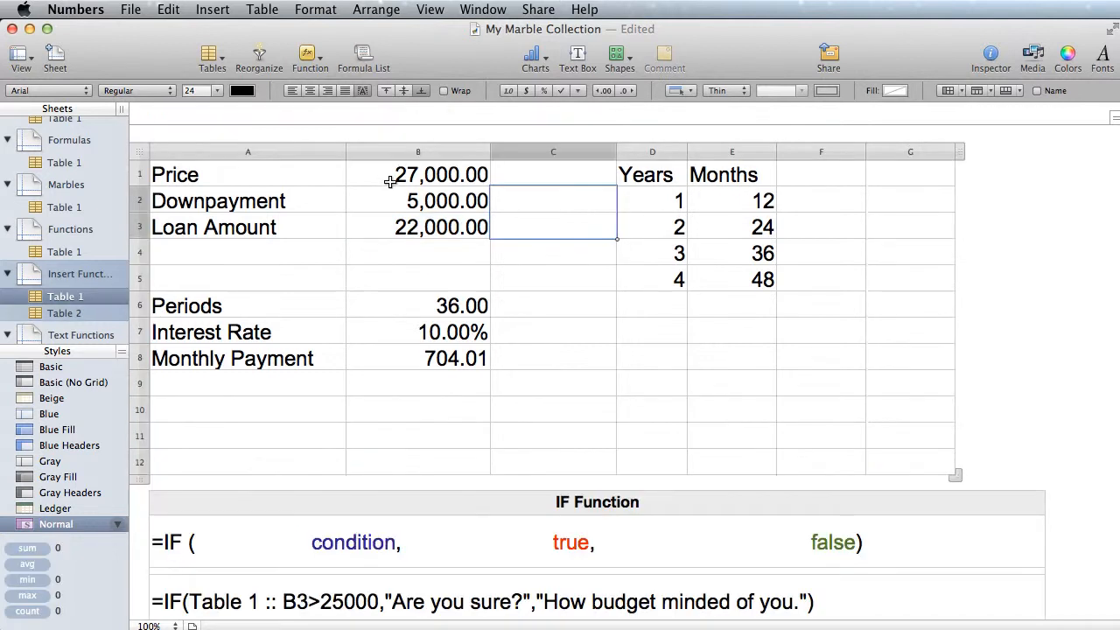
pyautogui.click(390, 176)
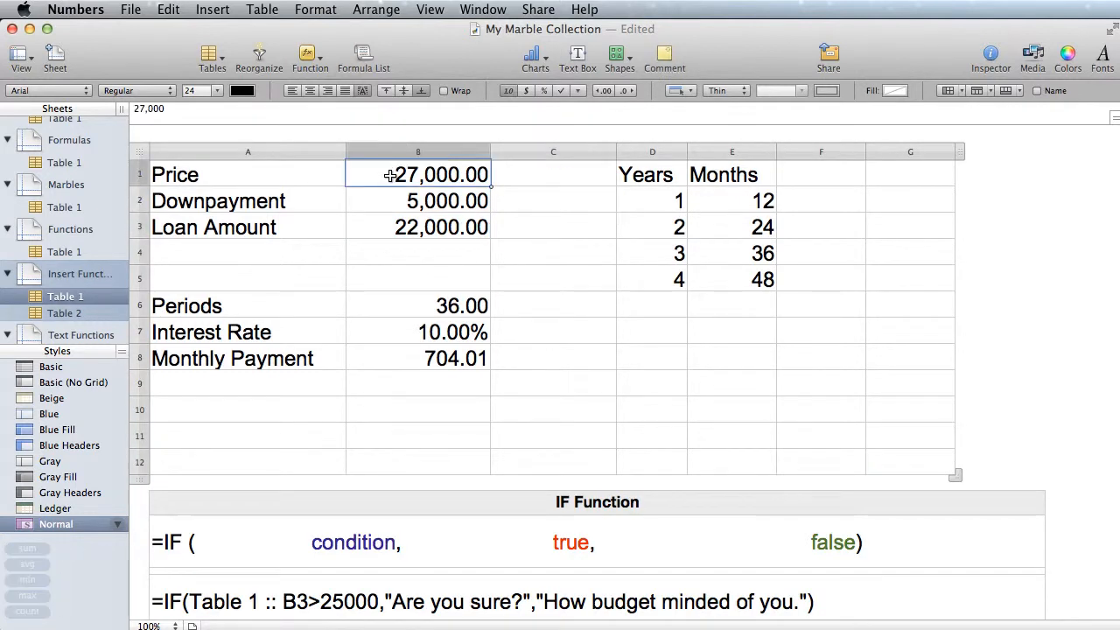
pyautogui.doubleClick(390, 176)
pyautogui.press('BackSpace')
pyautogui.write('32000')
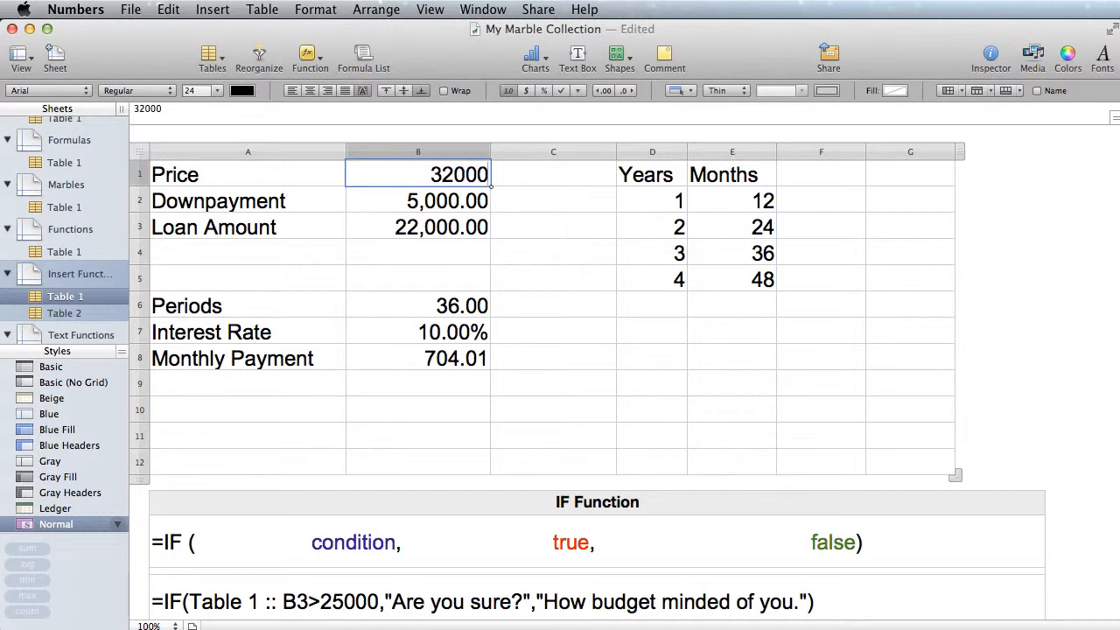
pyautogui.press('Return')
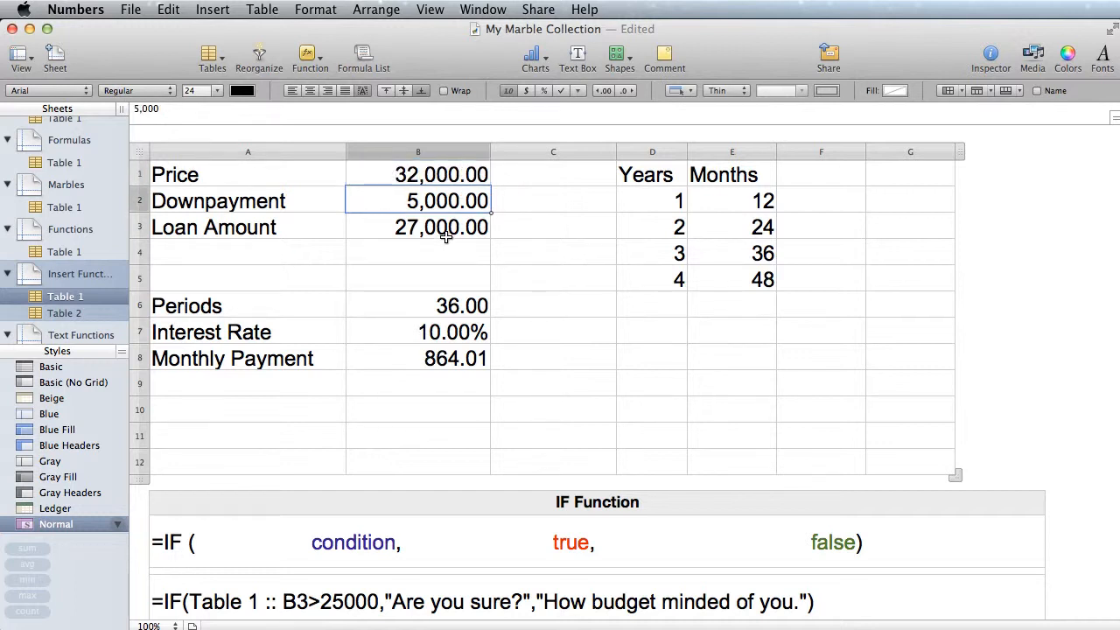
pyautogui.scroll(-3, 446, 237)
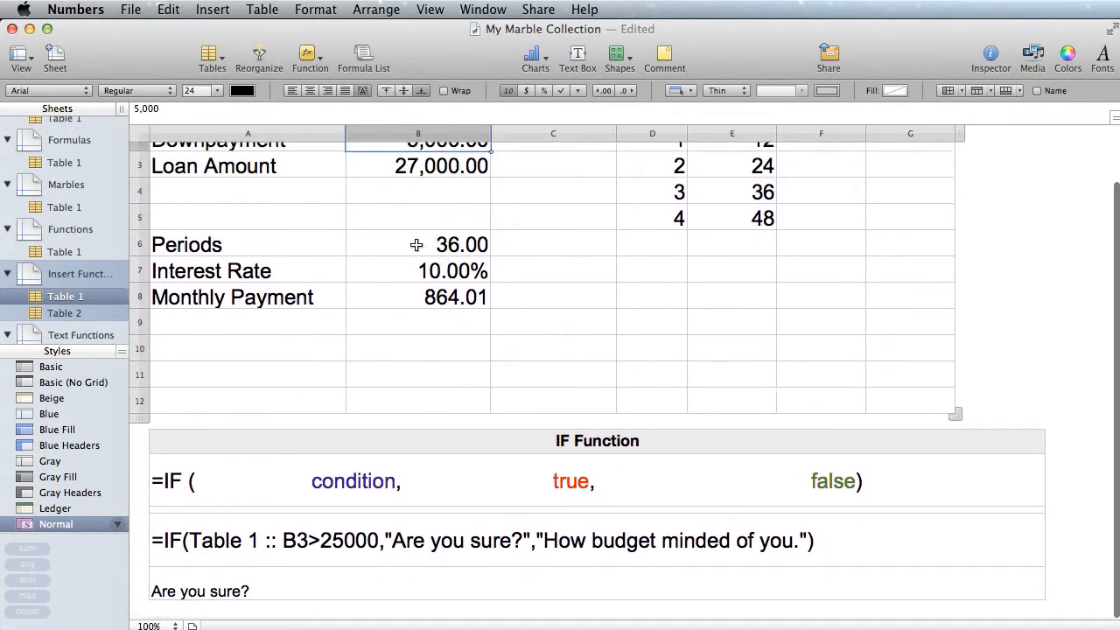